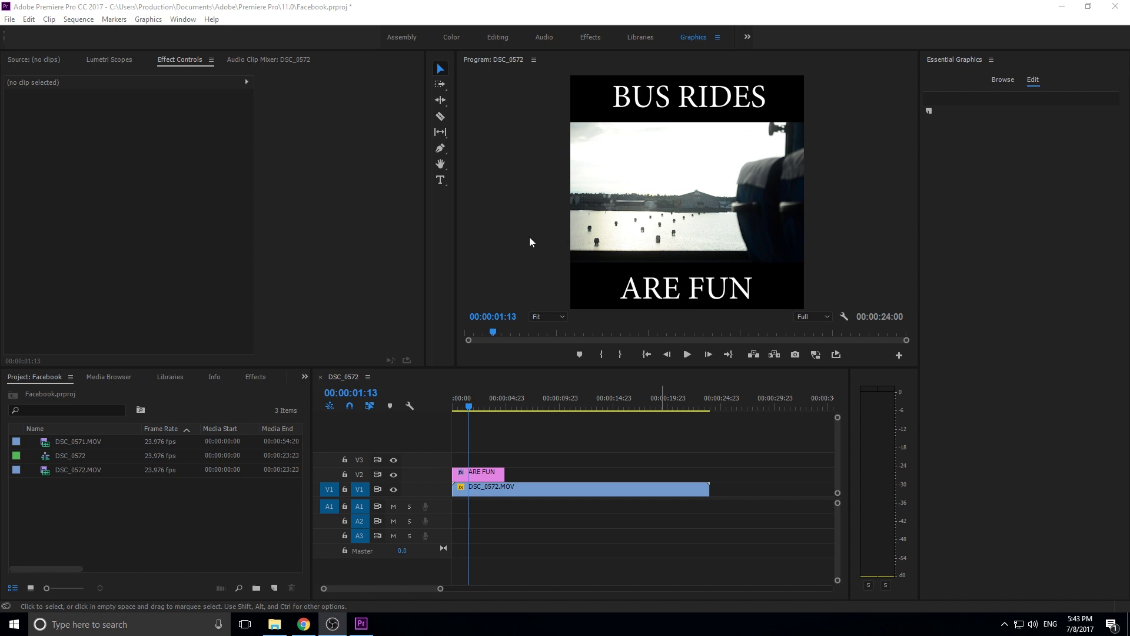
# Review the finished video full-screen in the preview, then return to the start
pyautogui.click(517, 226)
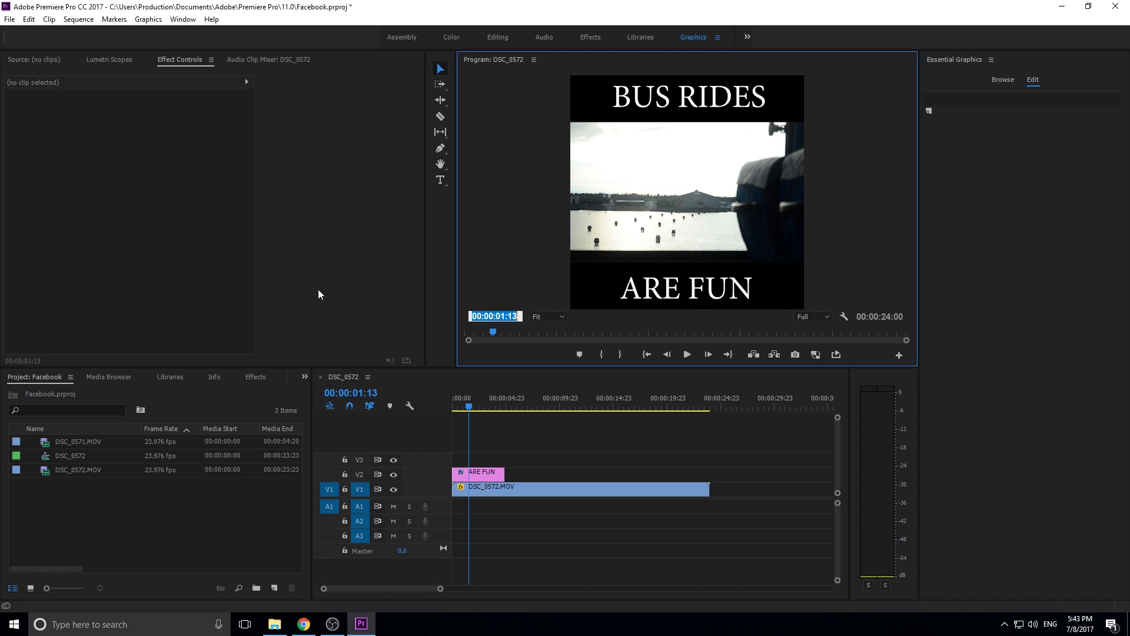
pyautogui.click(540, 183)
pyautogui.press('`')
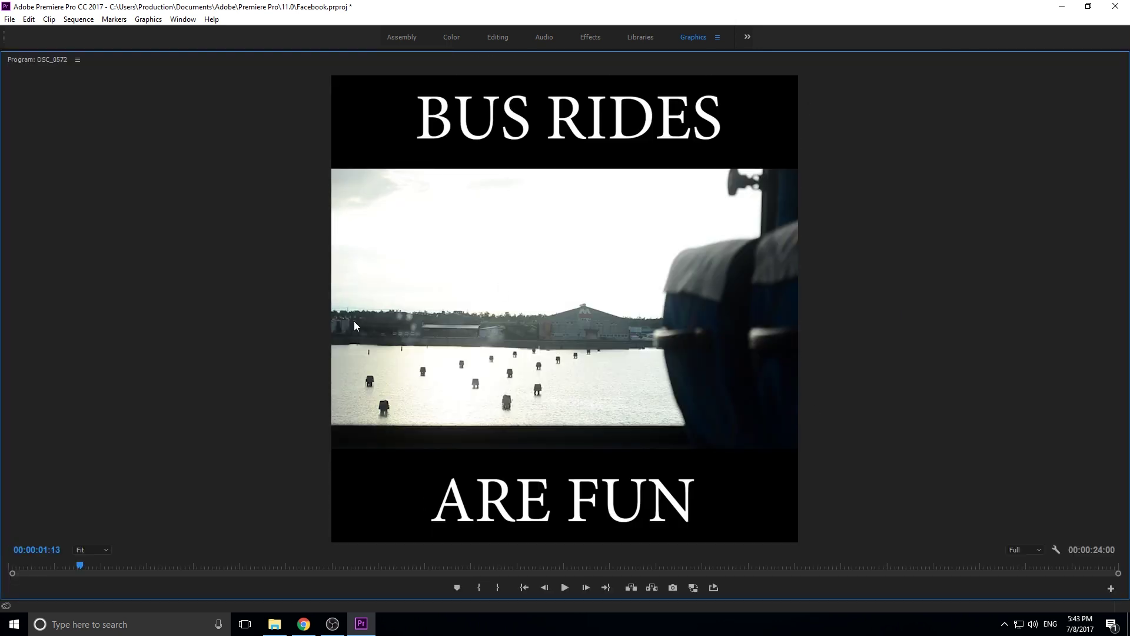
pyautogui.moveTo(86, 563); pyautogui.dragTo(298, 574)
pyautogui.press('Home')
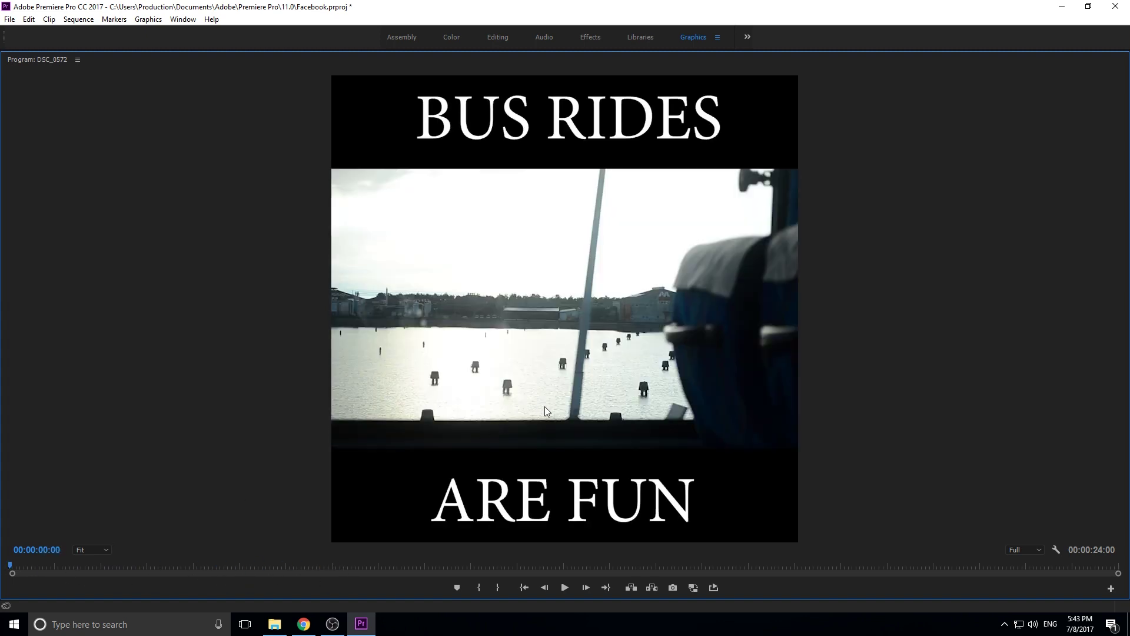
pyautogui.press('`')
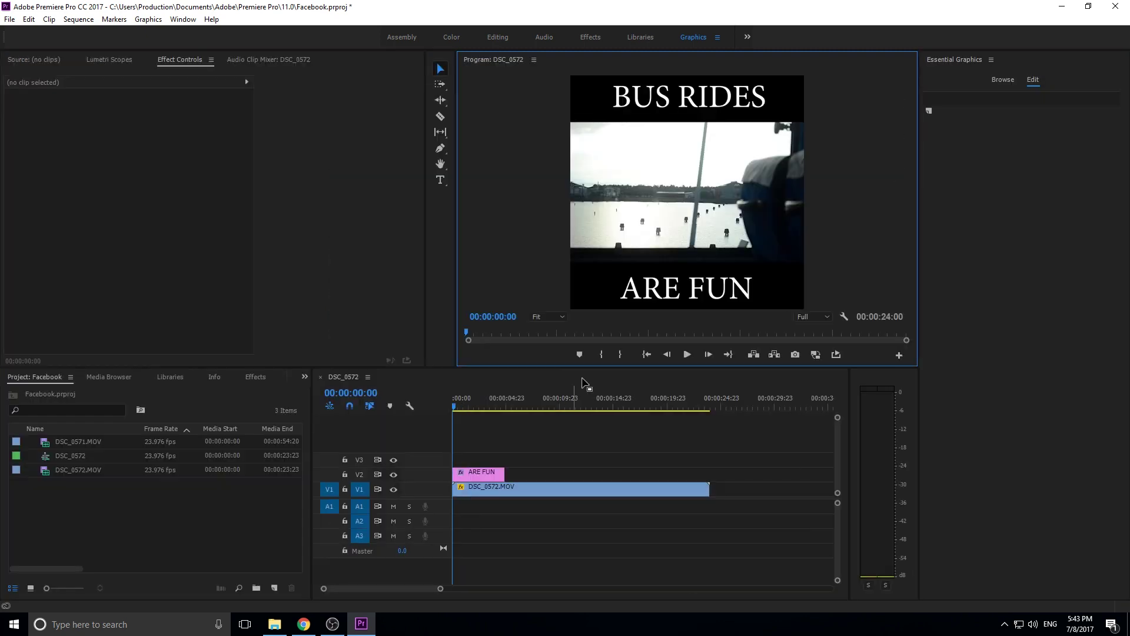
# Delete the ARE FUN title clip, restore the project media list, and close DSC_0572
pyautogui.click(472, 474)
pyautogui.press('Delete')
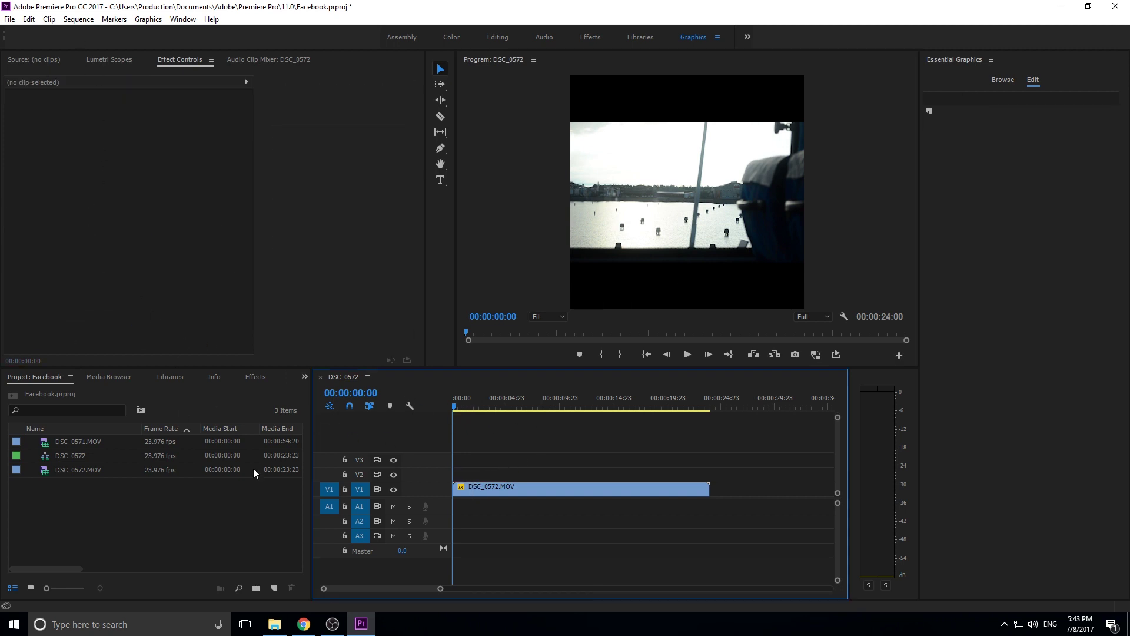
pyautogui.moveTo(574, 462); pyautogui.dragTo(623, 529)
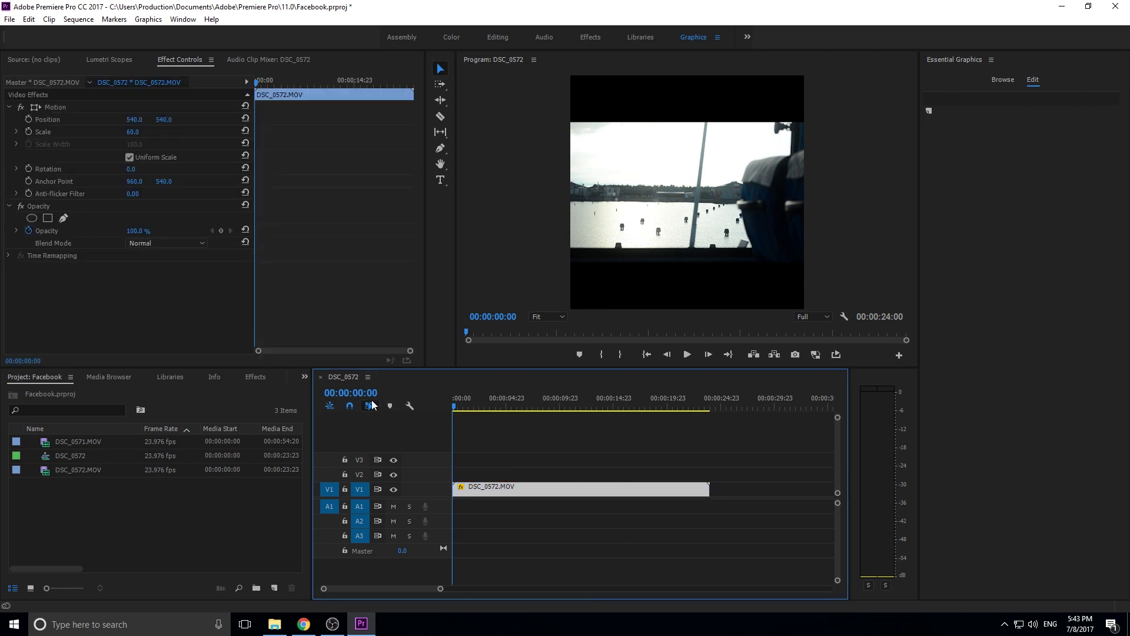
pyautogui.click(118, 382)
pyautogui.click(304, 377)
pyautogui.click(319, 394)
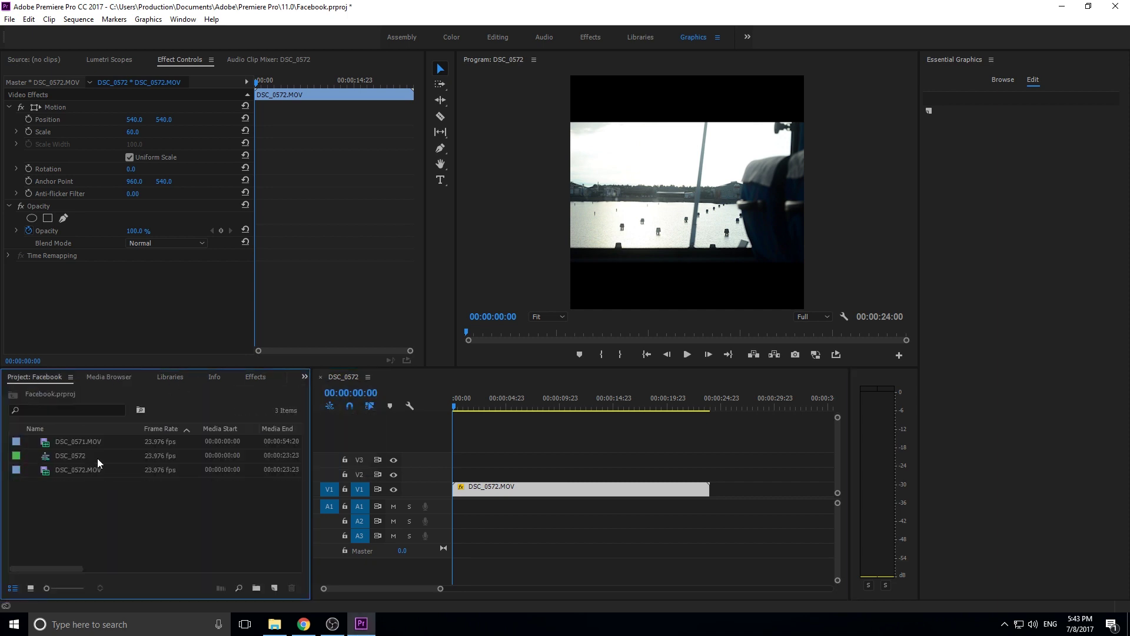
pyautogui.click(321, 376)
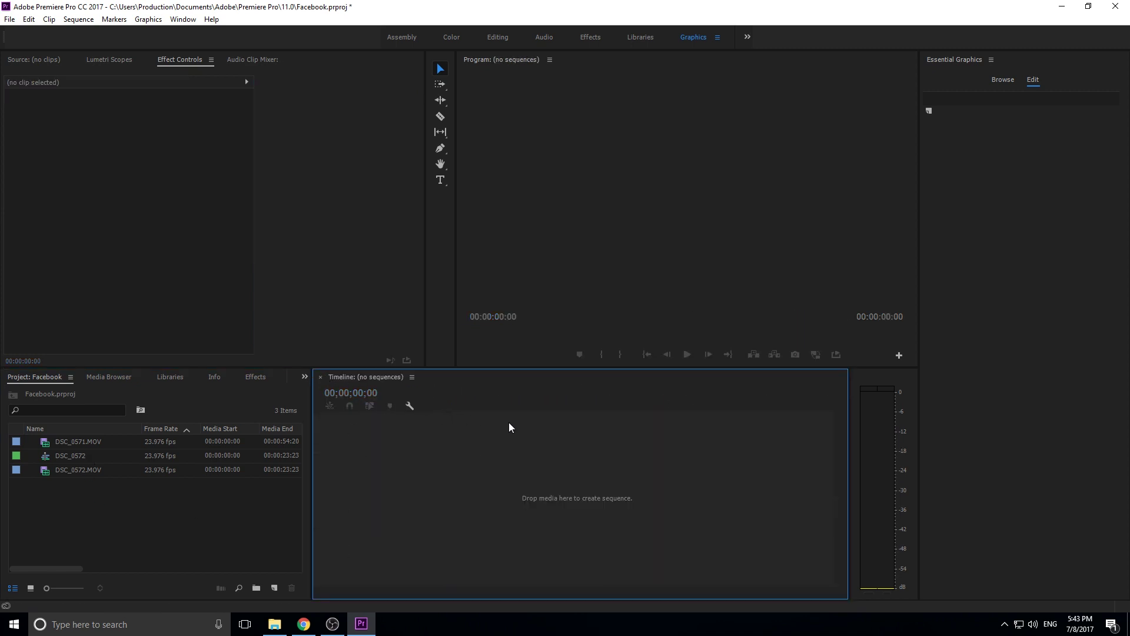
# Drag DSC_0571.MOV into the empty timeline to build a DSC_0571 sequence
pyautogui.click(108, 492)
pyautogui.click(80, 469)
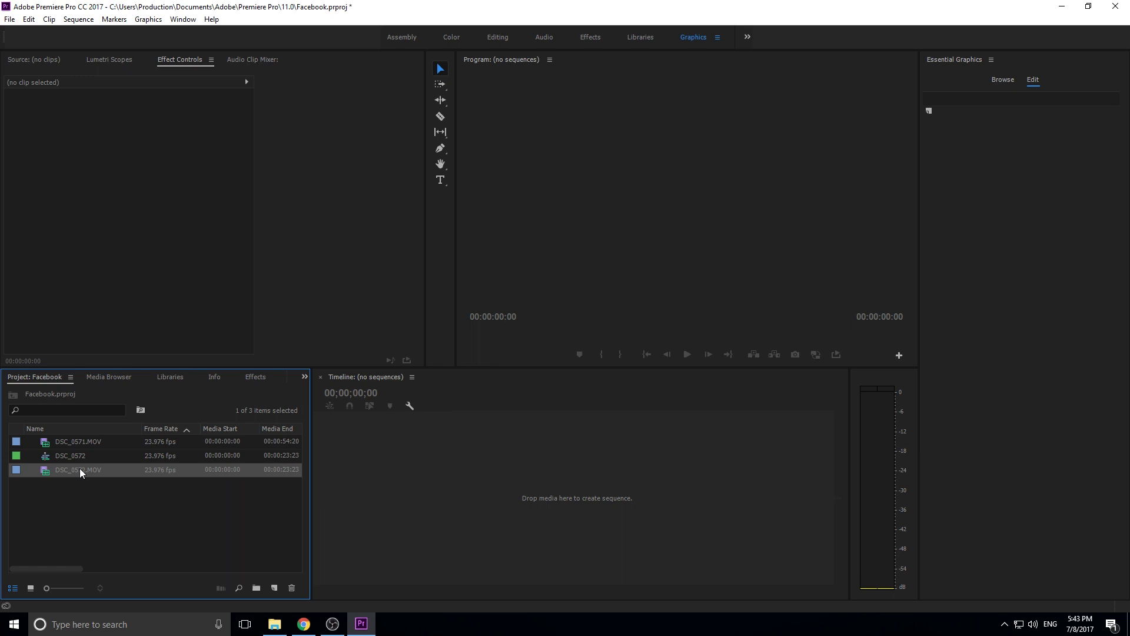
pyautogui.moveTo(73, 437); pyautogui.dragTo(475, 485)
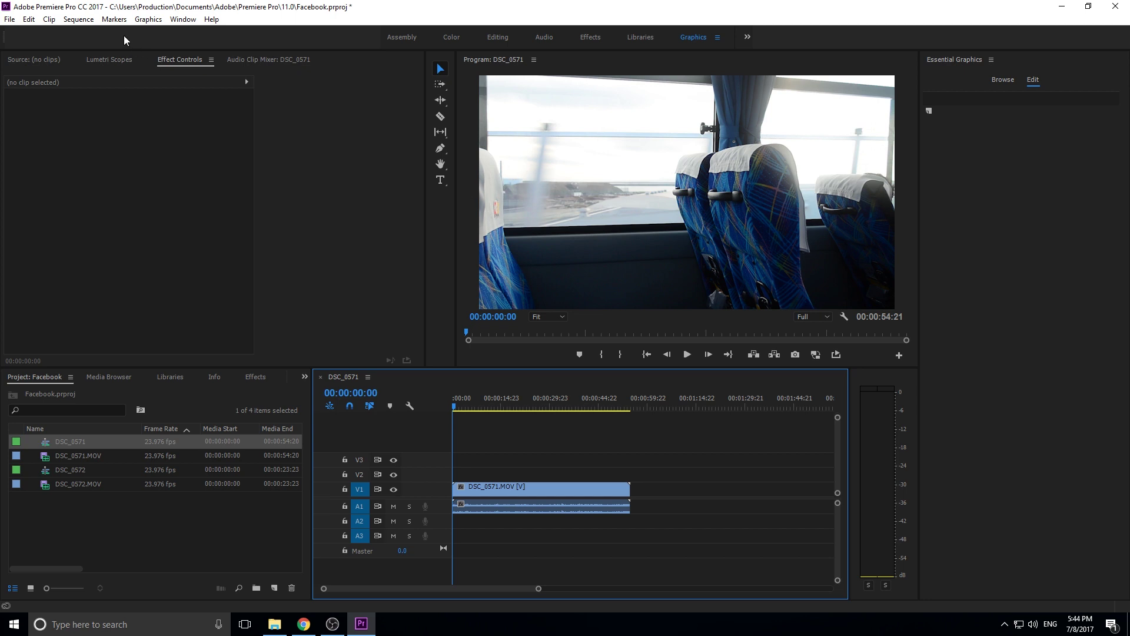
# Set the sequence frame size to 1080 × 1080 and accept deleting render previews
pyautogui.click(75, 20)
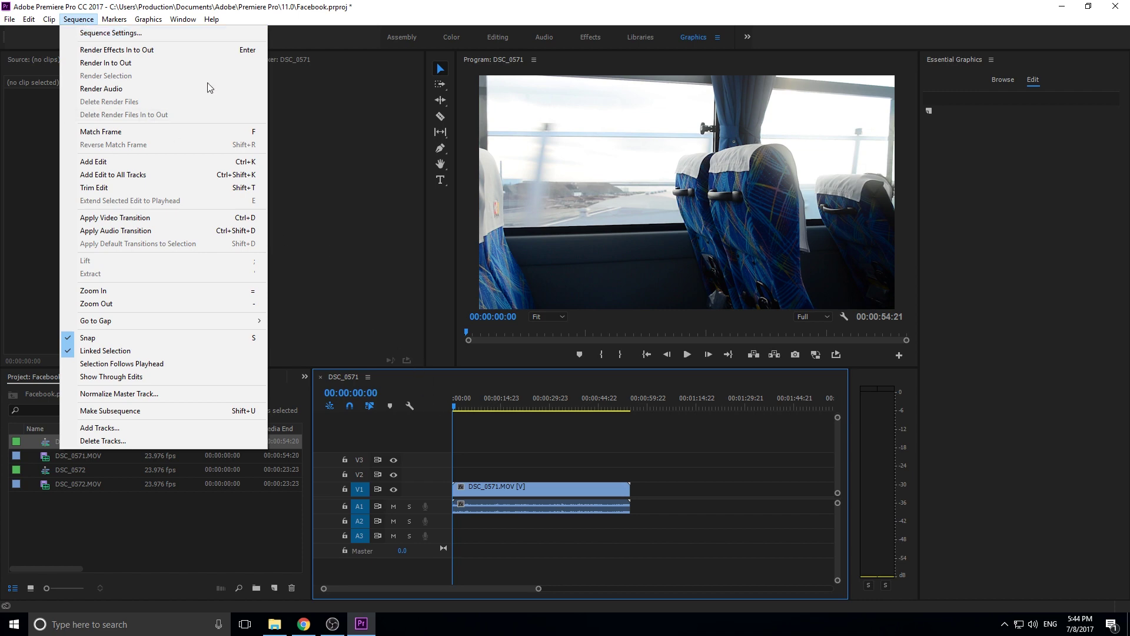
pyautogui.click(151, 37)
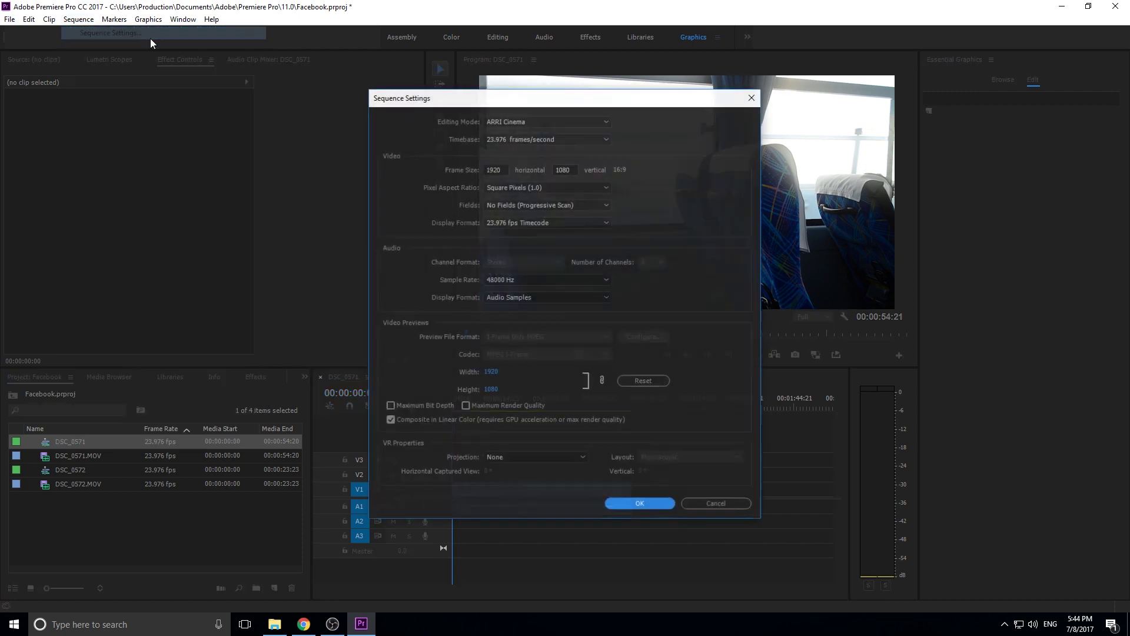
pyautogui.doubleClick(504, 170)
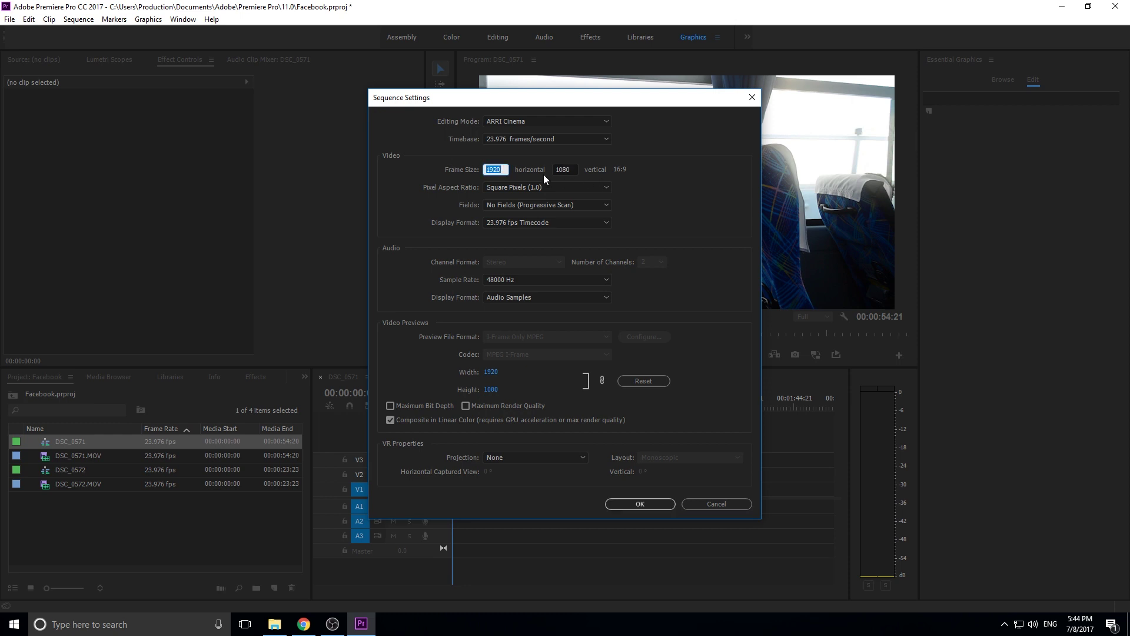
pyautogui.write('1080')
pyautogui.click(629, 507)
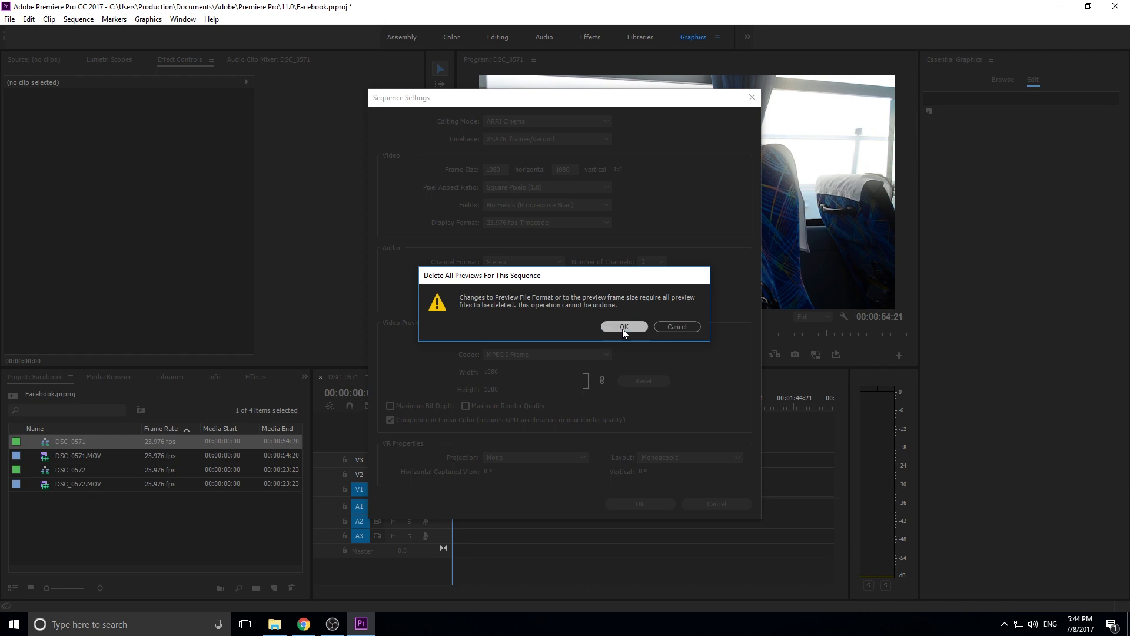
pyautogui.click(623, 327)
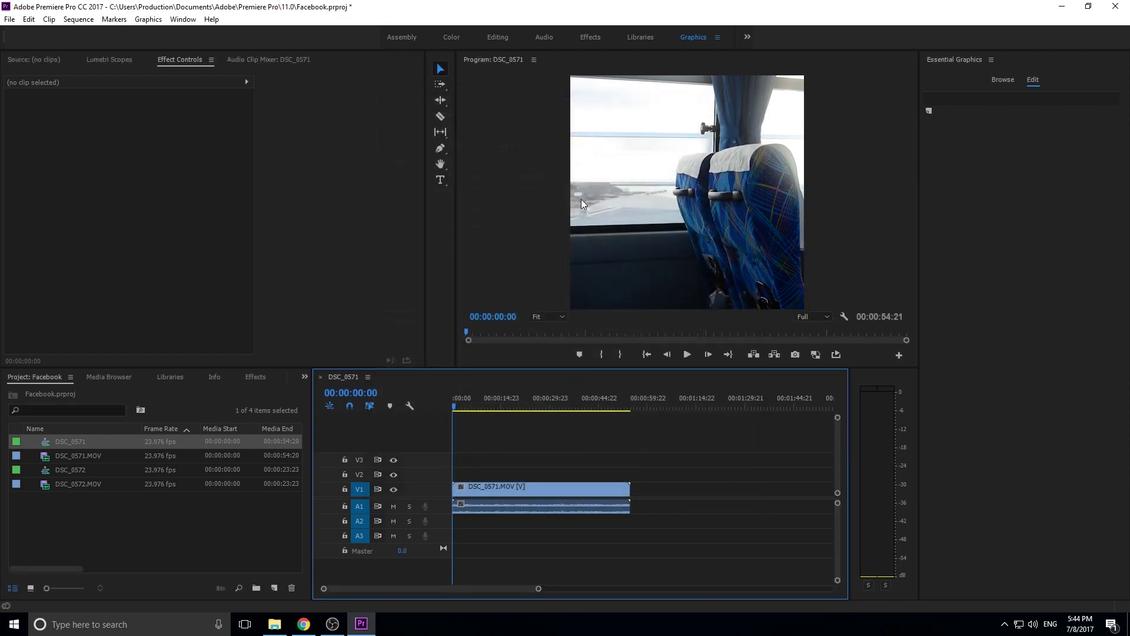
# Lower the DSC_0571.MOV clip's Motion Scale to 57 in Effect Controls
pyautogui.click(504, 490)
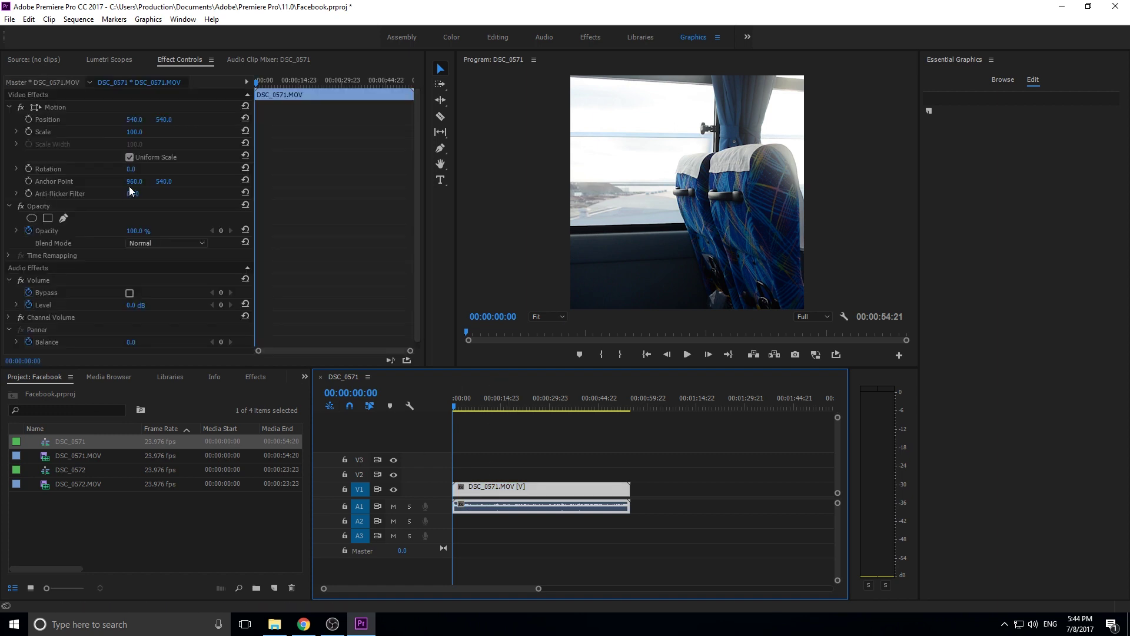
pyautogui.moveTo(134, 132); pyautogui.dragTo(107, 138)
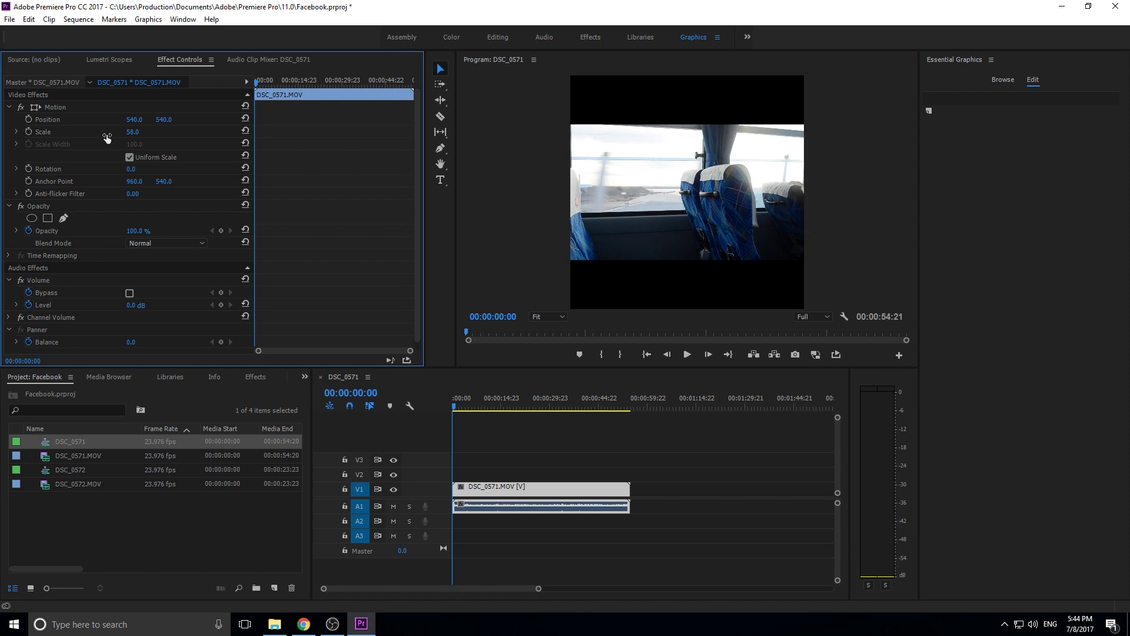
pyautogui.press('Down')
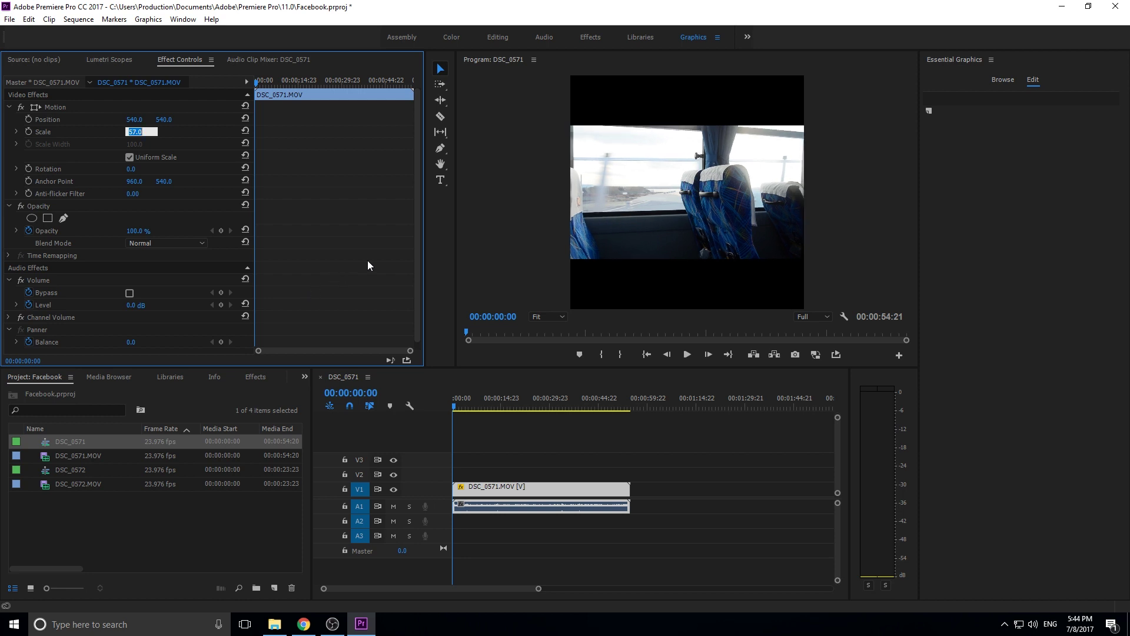
pyautogui.press('Down')
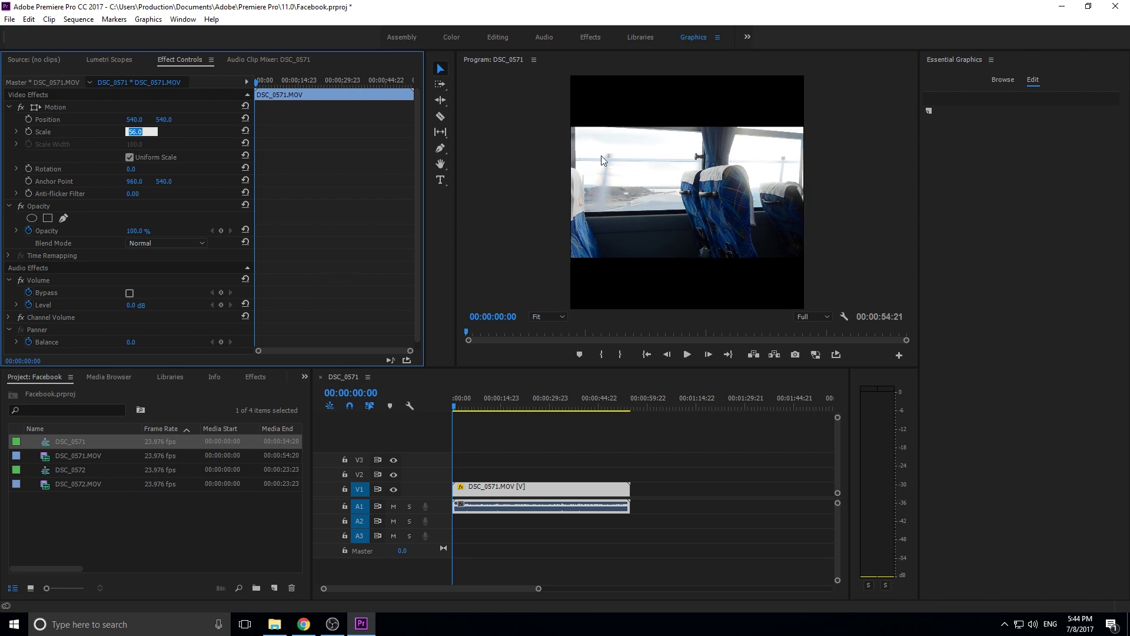
pyautogui.click(706, 447)
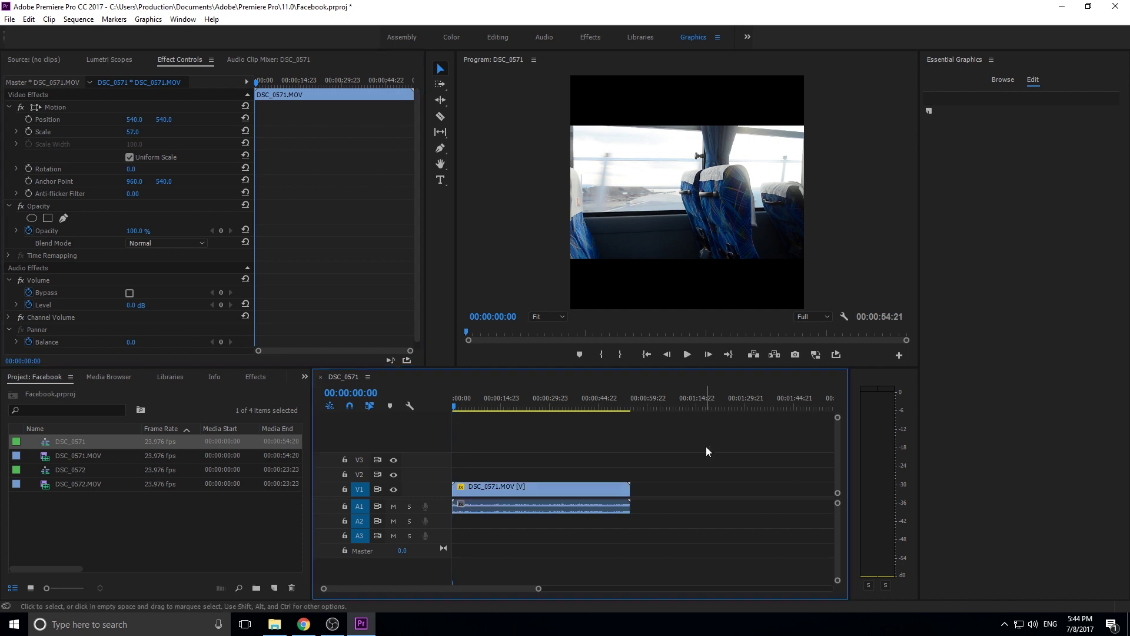
pyautogui.click(572, 487)
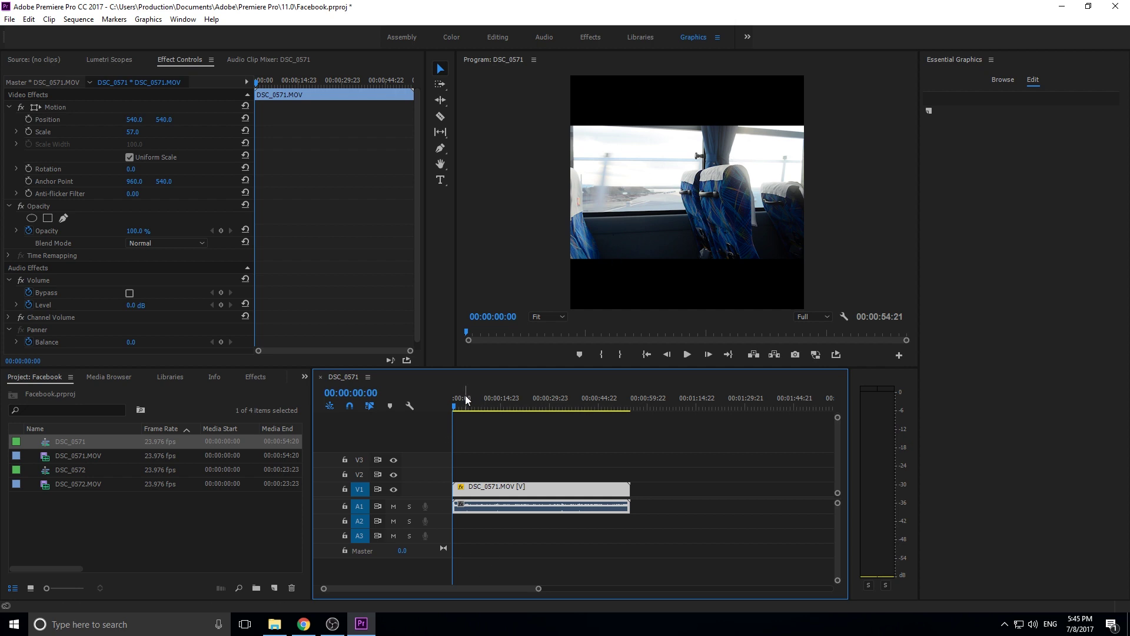
# Unlink DSC_0571.MOV and delete its A1 audio, keeping the V1 video
pyautogui.moveTo(468, 400); pyautogui.dragTo(470, 399)
pyautogui.rightClick(541, 490)
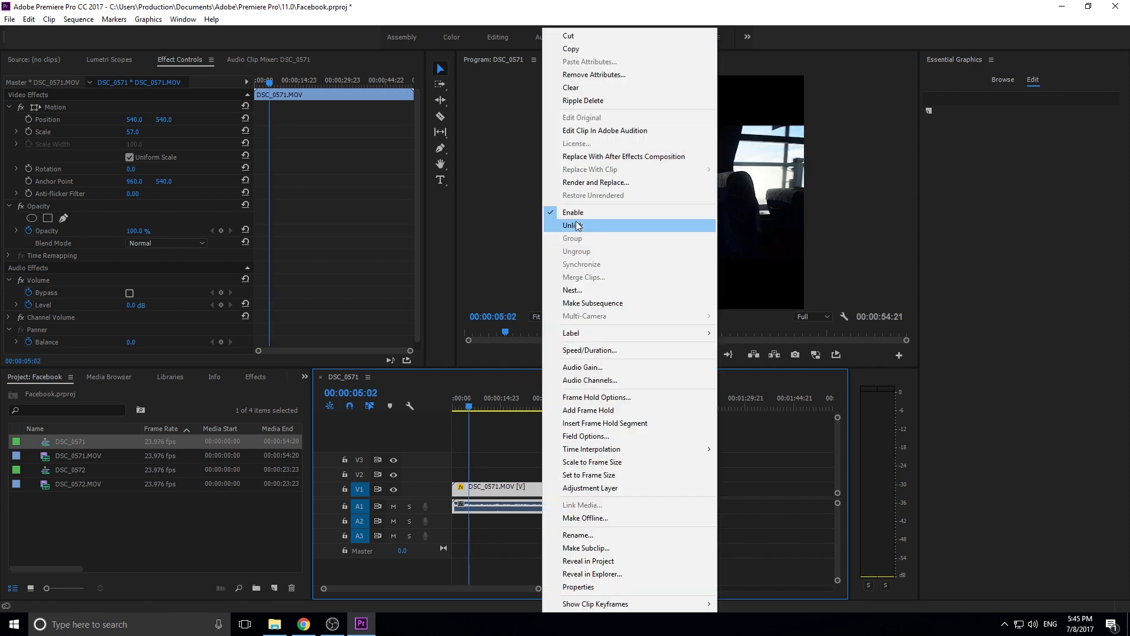
pyautogui.click(576, 226)
pyautogui.click(577, 501)
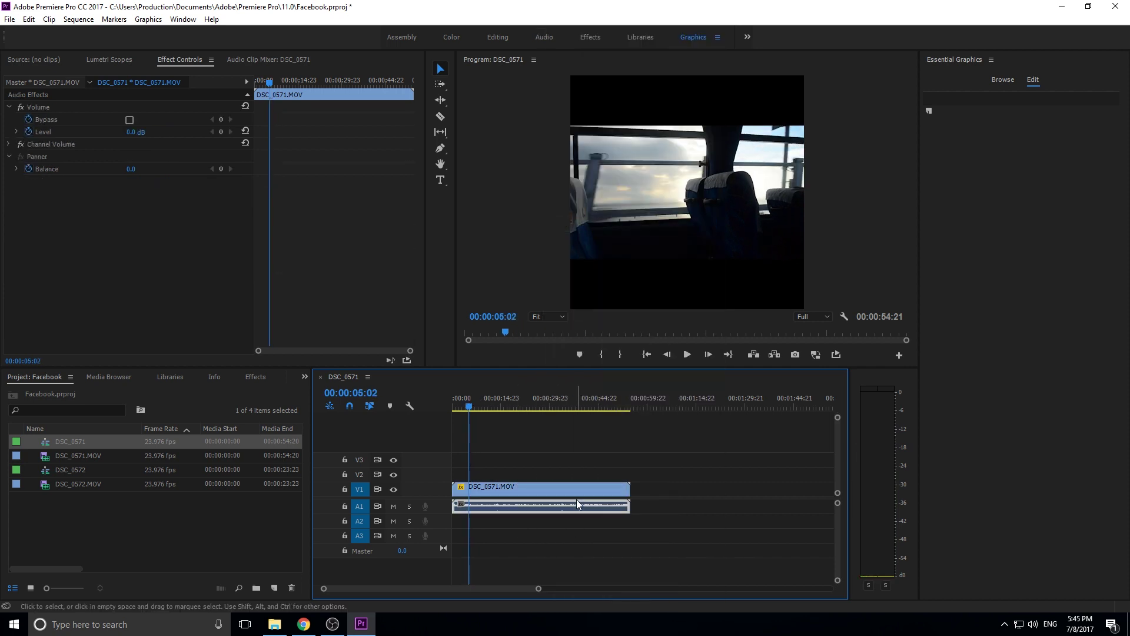
pyautogui.press('Delete')
pyautogui.moveTo(490, 403); pyautogui.dragTo(458, 409)
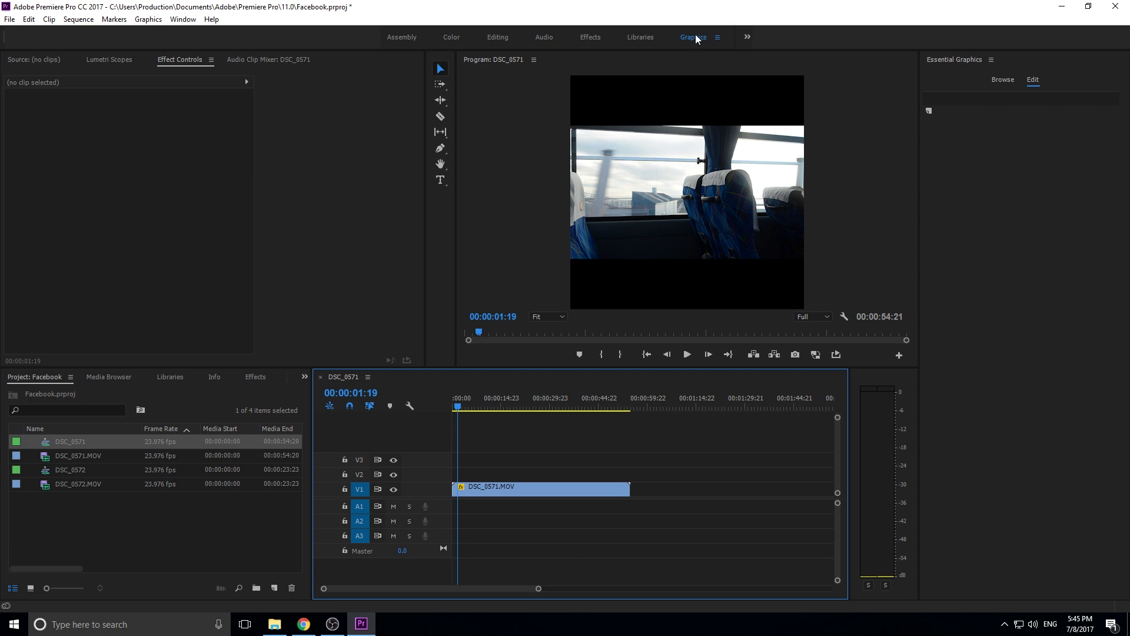
# Draw a text box in the top black bar and type center-aligned 'BUS RIDES'
pyautogui.click(504, 39)
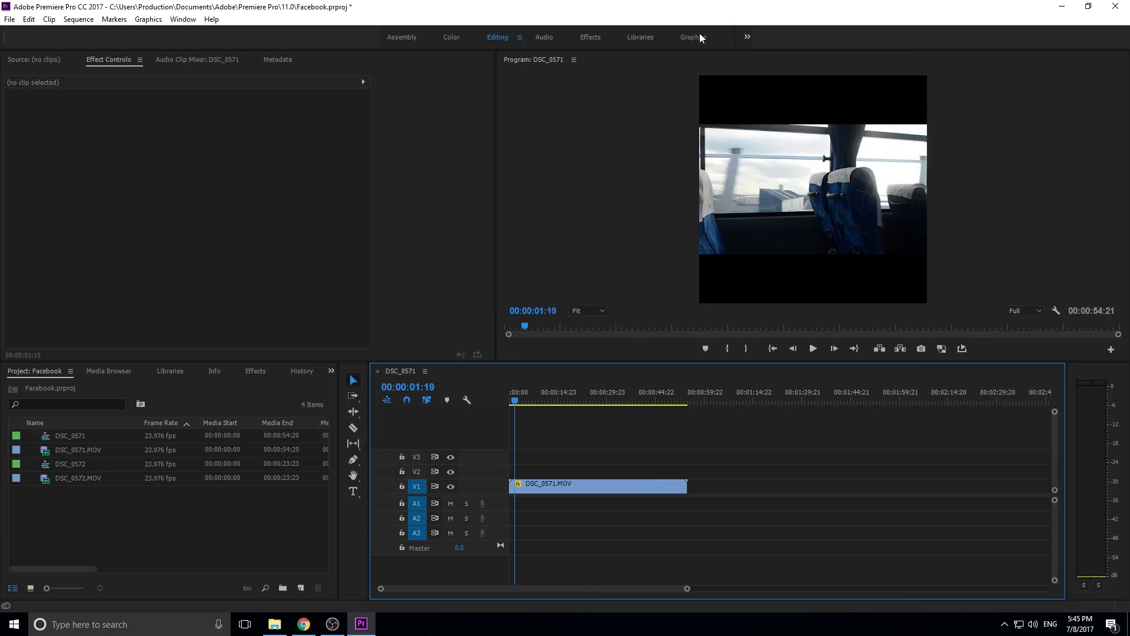
pyautogui.click(696, 37)
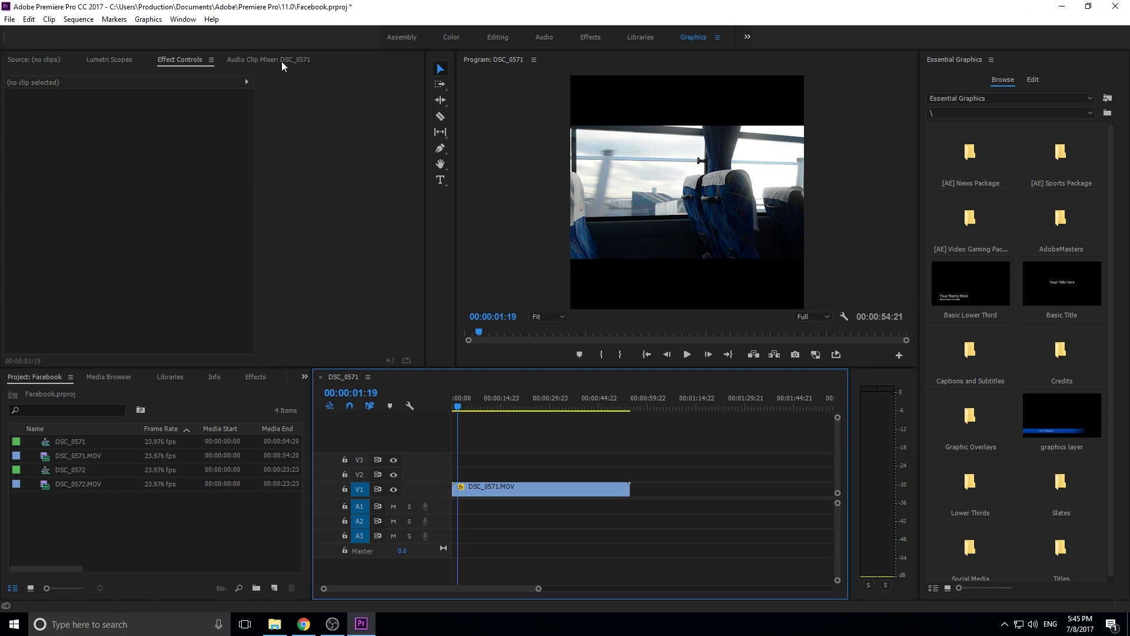
pyautogui.click(439, 180)
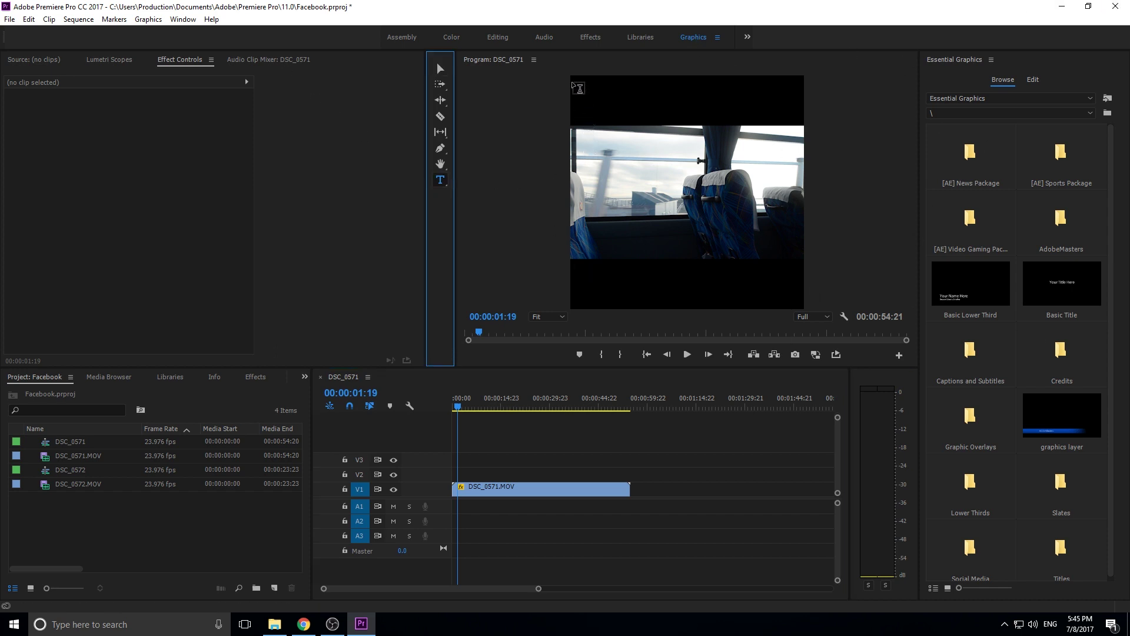
pyautogui.moveTo(578, 80); pyautogui.dragTo(796, 121)
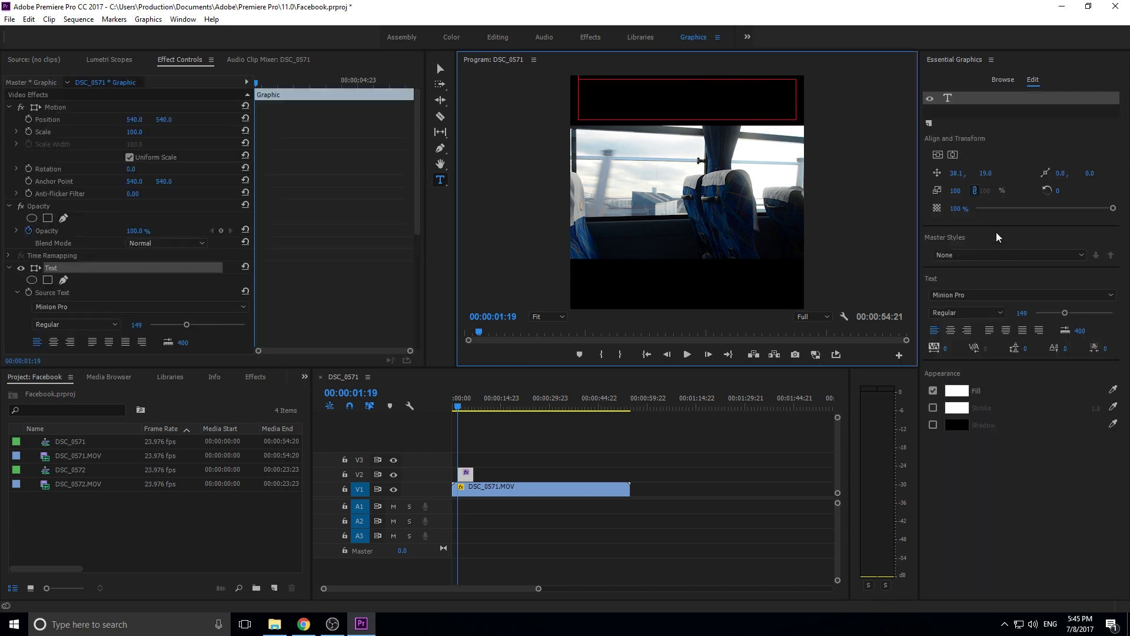
pyautogui.click(951, 331)
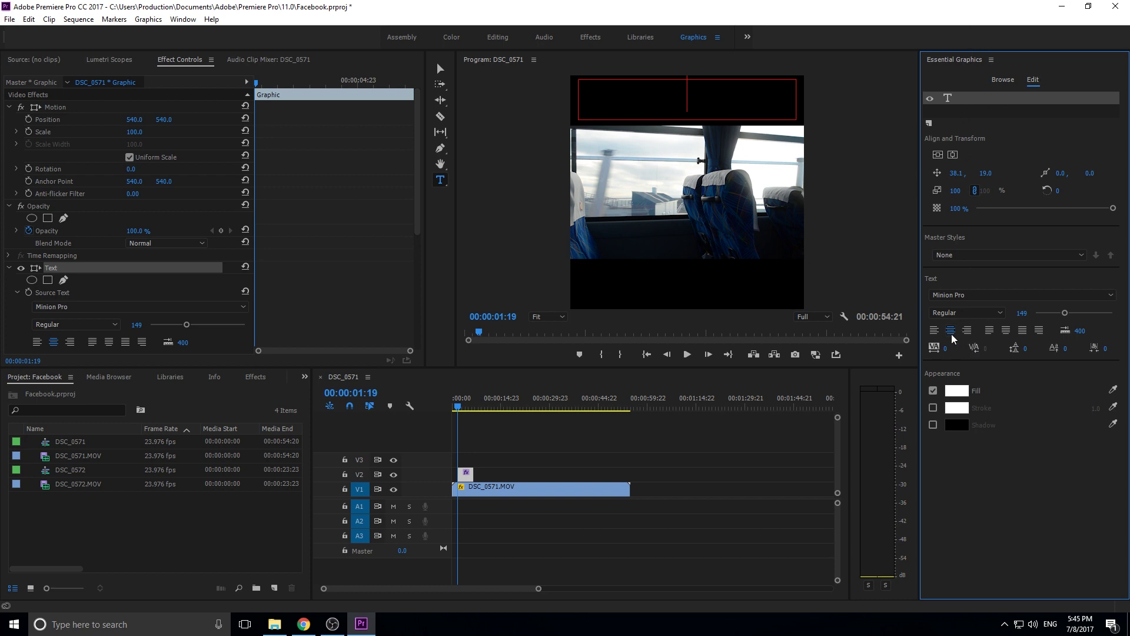
pyautogui.write('B')
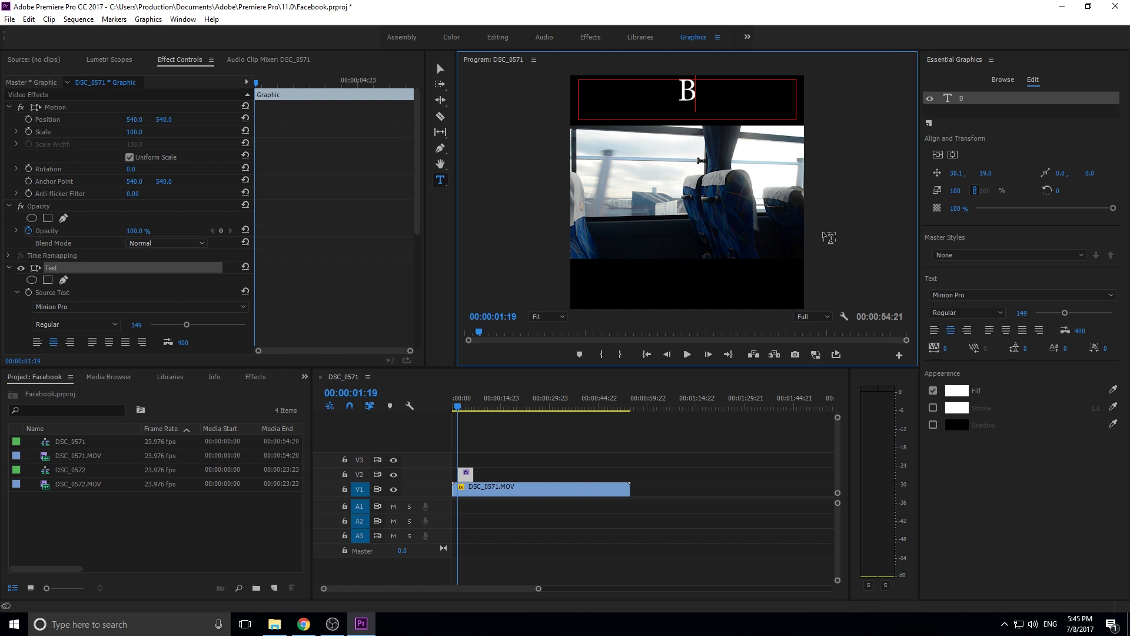
pyautogui.write('US RIDES')
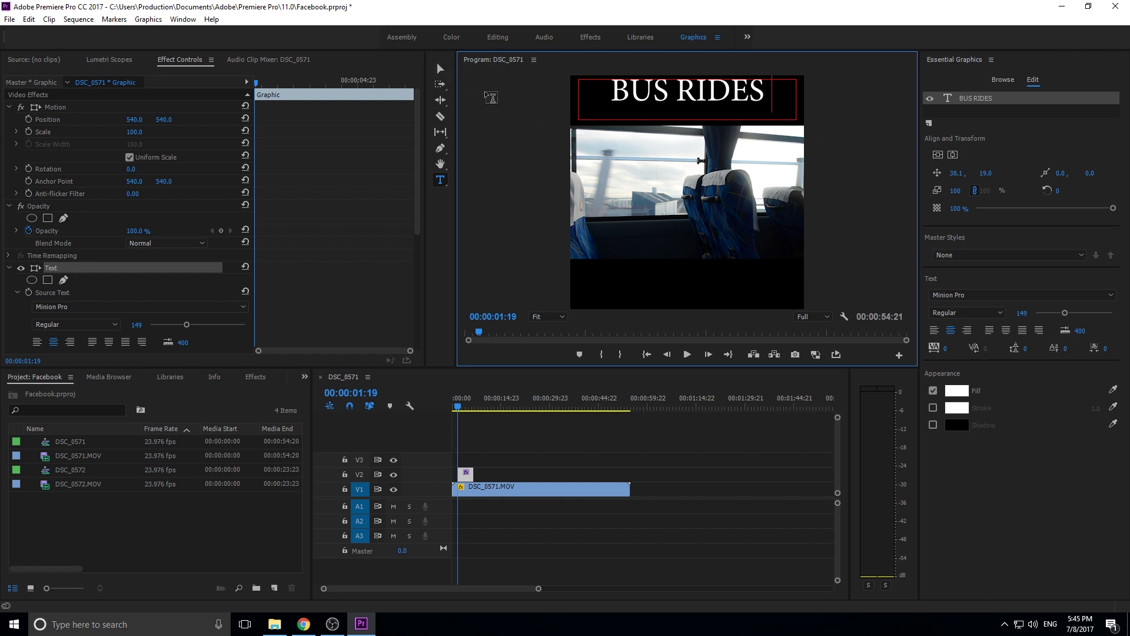
pyautogui.click(440, 68)
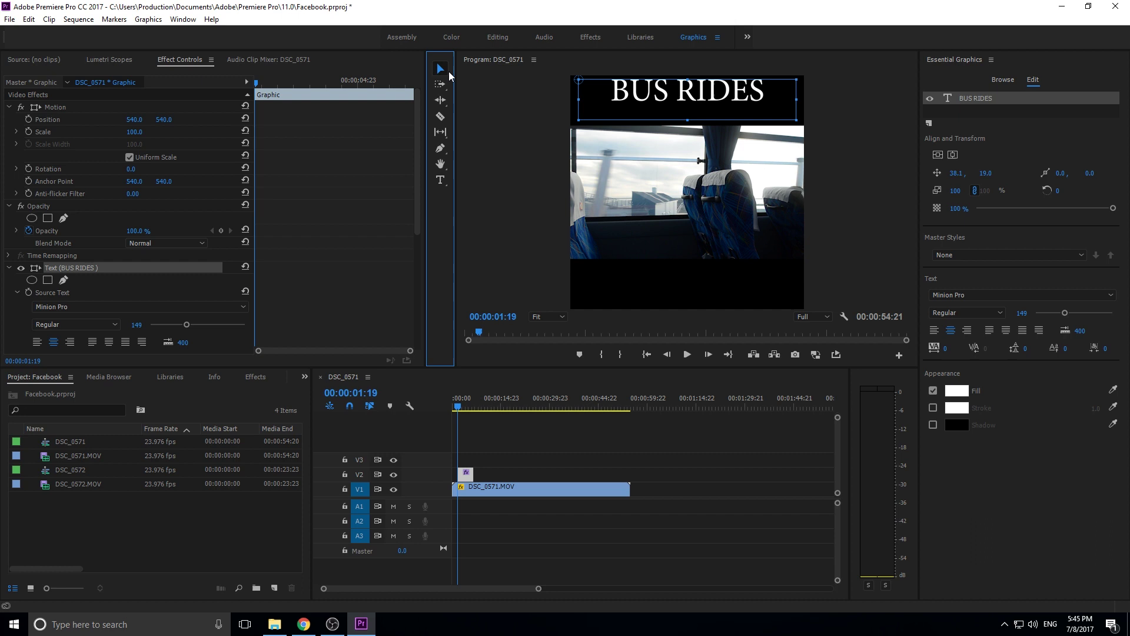
# Move the BUS RIDES title lower in the top bar and shift its clip to 00:00
pyautogui.moveTo(750, 86); pyautogui.dragTo(749, 94)
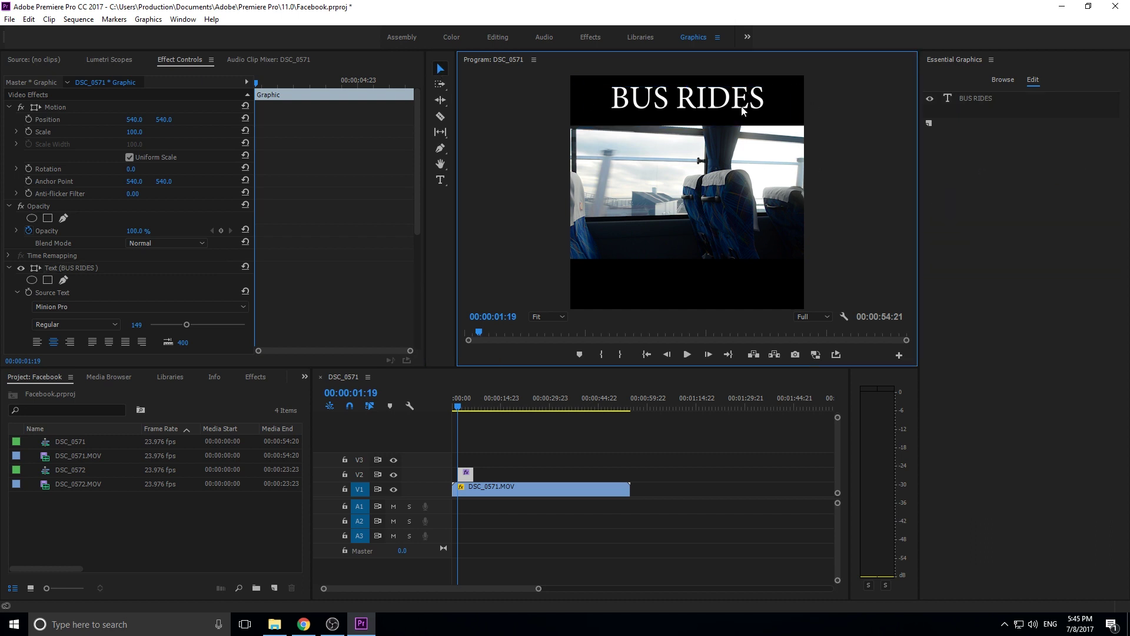
pyautogui.moveTo(743, 110); pyautogui.dragTo(750, 117)
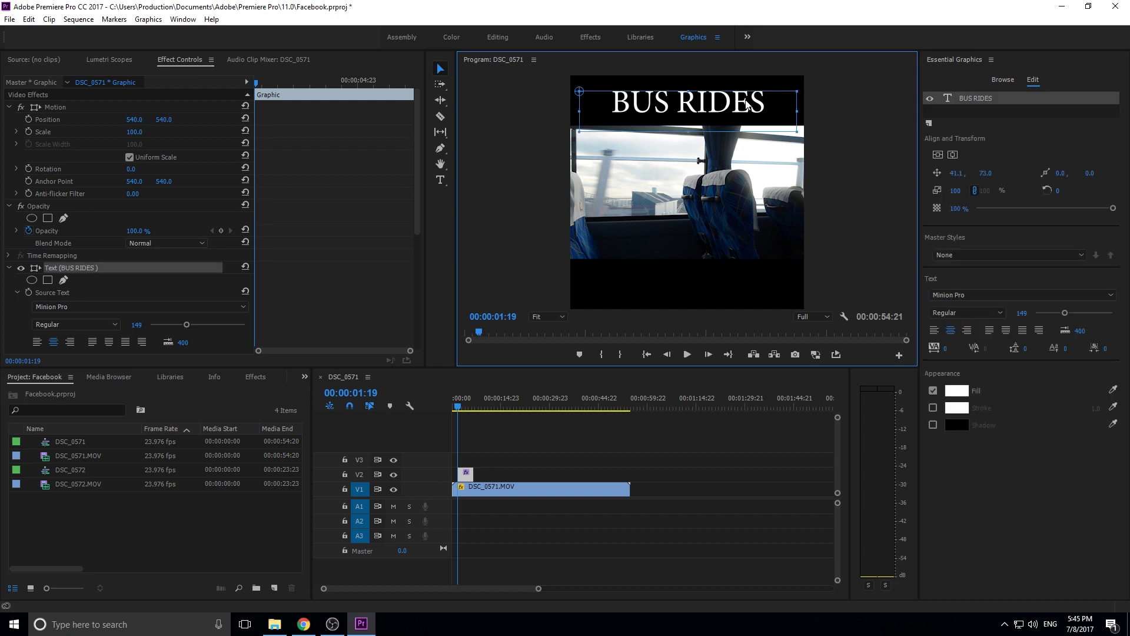
pyautogui.press('Home')
pyautogui.press('End')
pyautogui.press('Home')
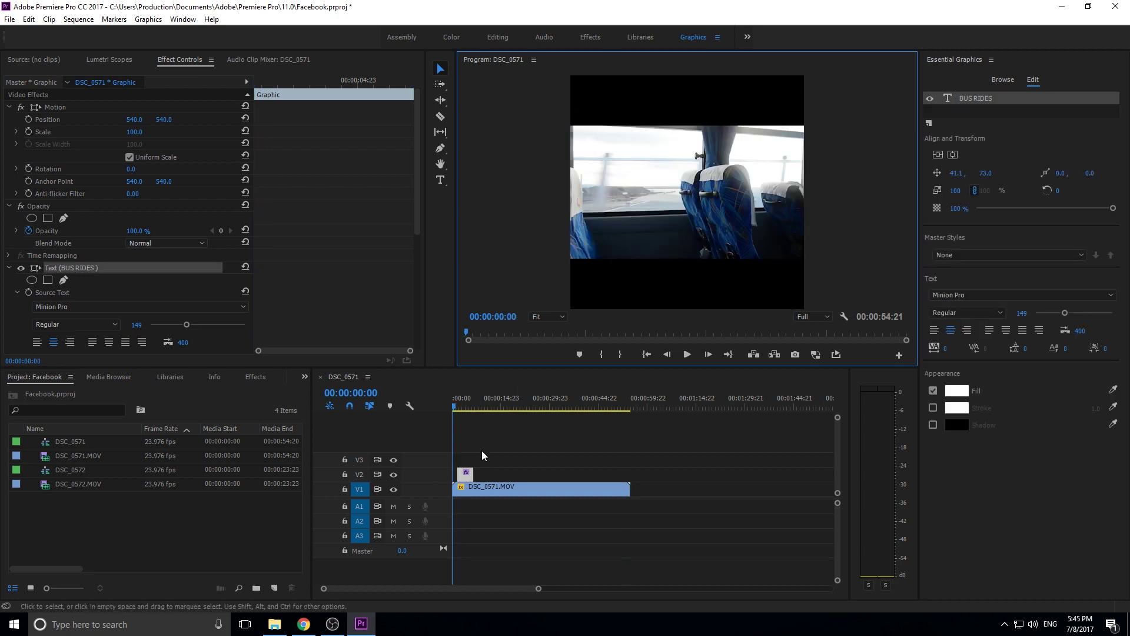
pyautogui.moveTo(472, 471); pyautogui.dragTo(466, 472)
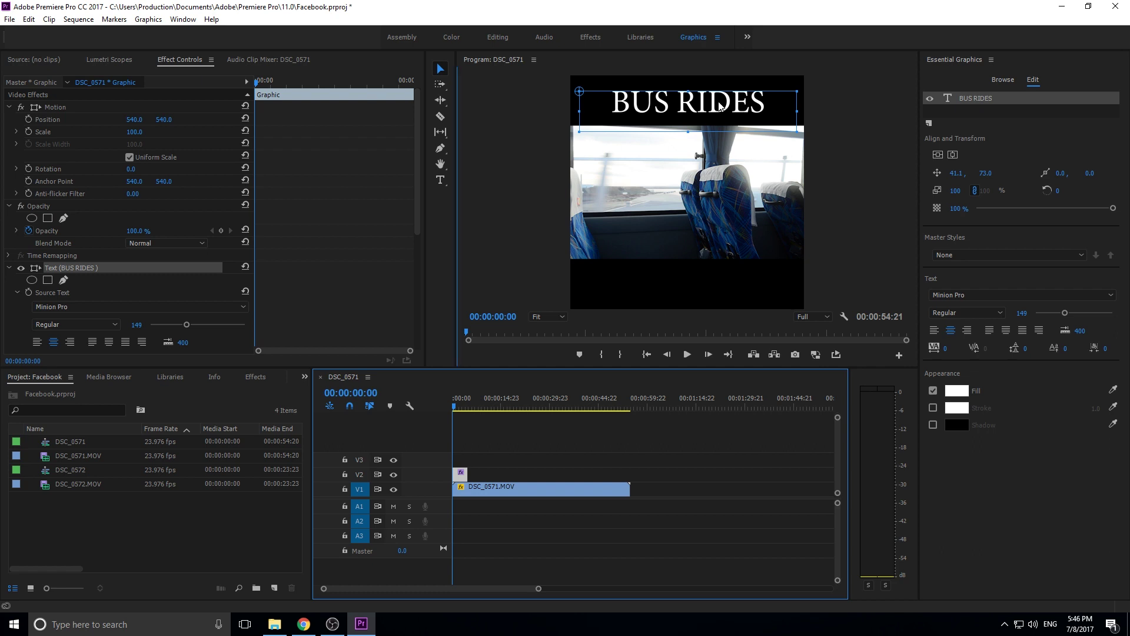
# Set the BUS RIDES title's vertical position to 57 in Effect Controls
pyautogui.moveTo(723, 108); pyautogui.dragTo(719, 104)
pyautogui.scroll(-5, 70, 253)
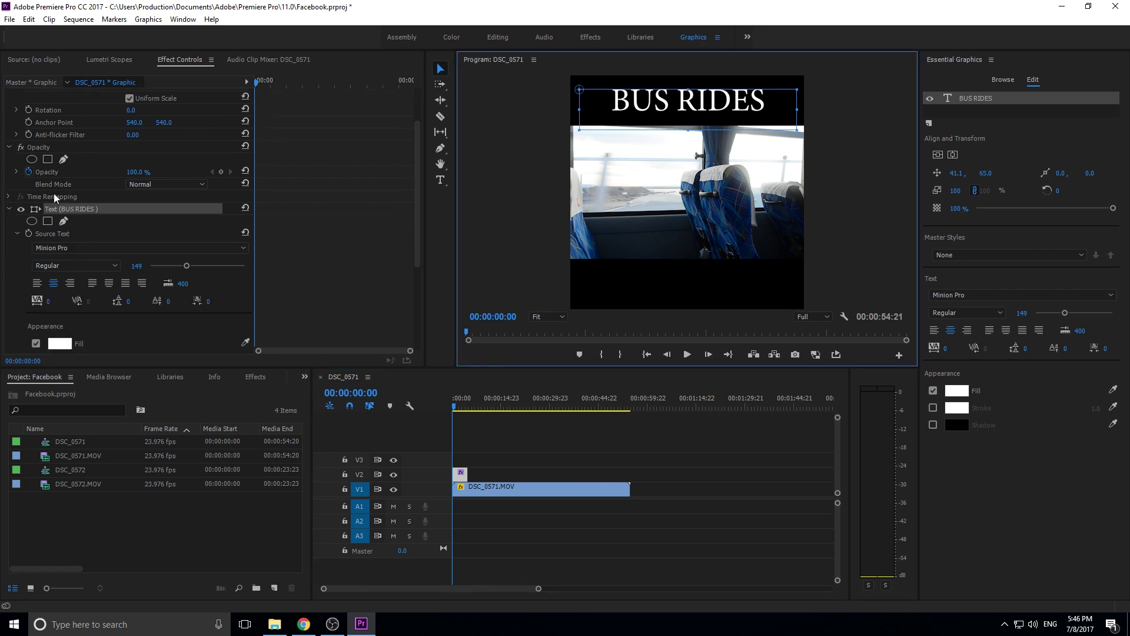
pyautogui.scroll(-5, 6, 233)
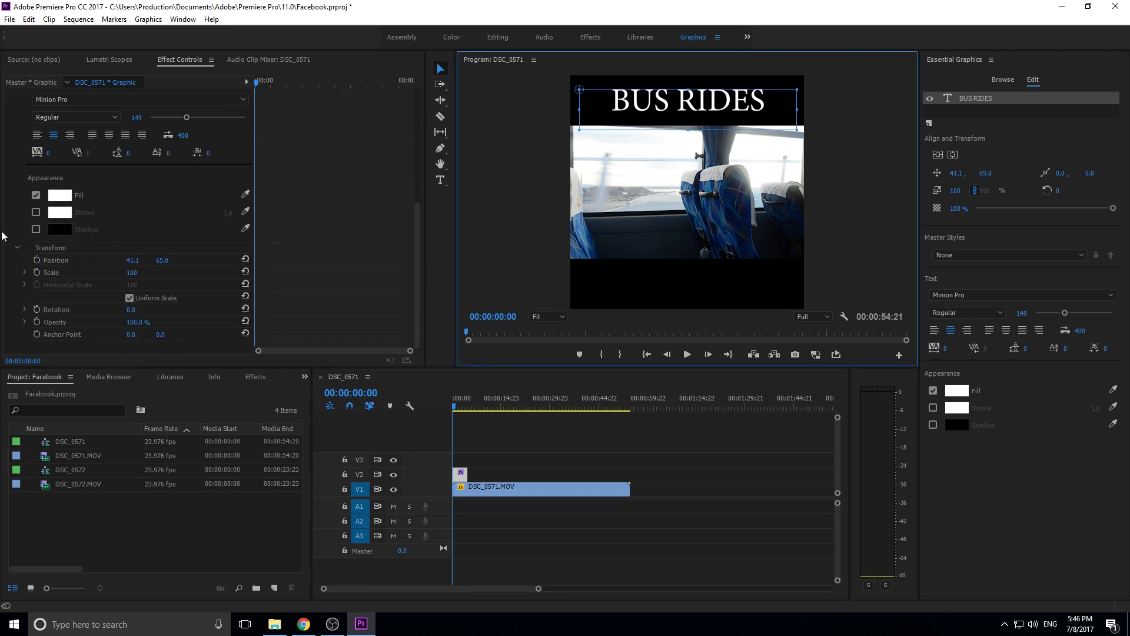
pyautogui.click(165, 262)
pyautogui.press('Down')
pyautogui.press('Down')
pyautogui.press('Down')
pyautogui.press('Down')
pyautogui.press('Down')
pyautogui.press('Down')
pyautogui.press('Down')
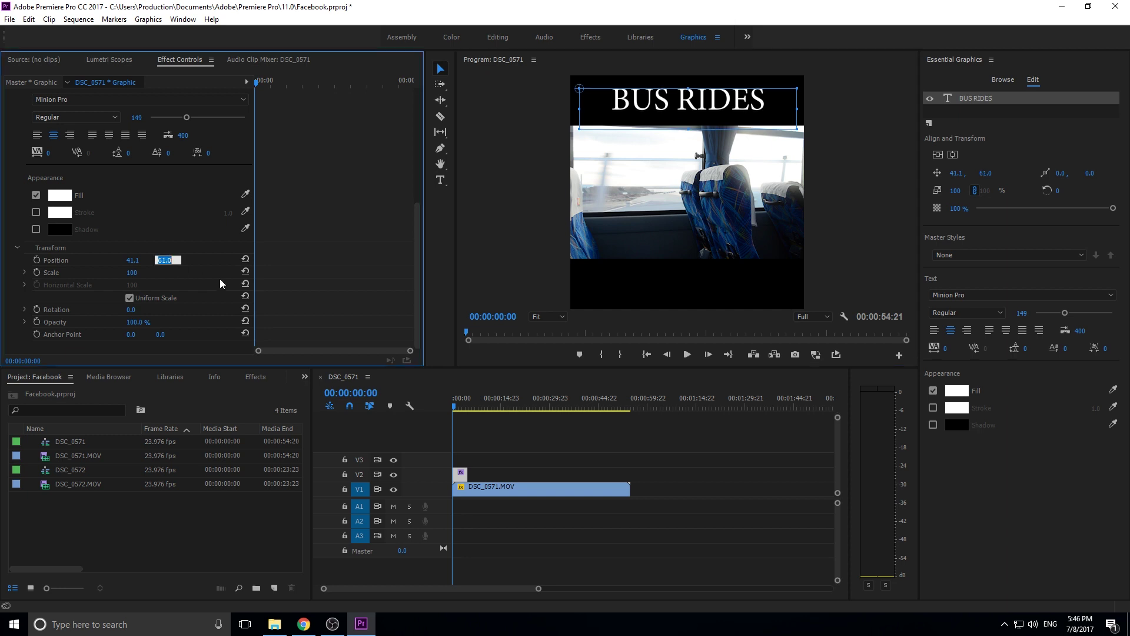
pyautogui.press('Down')
pyautogui.click(823, 231)
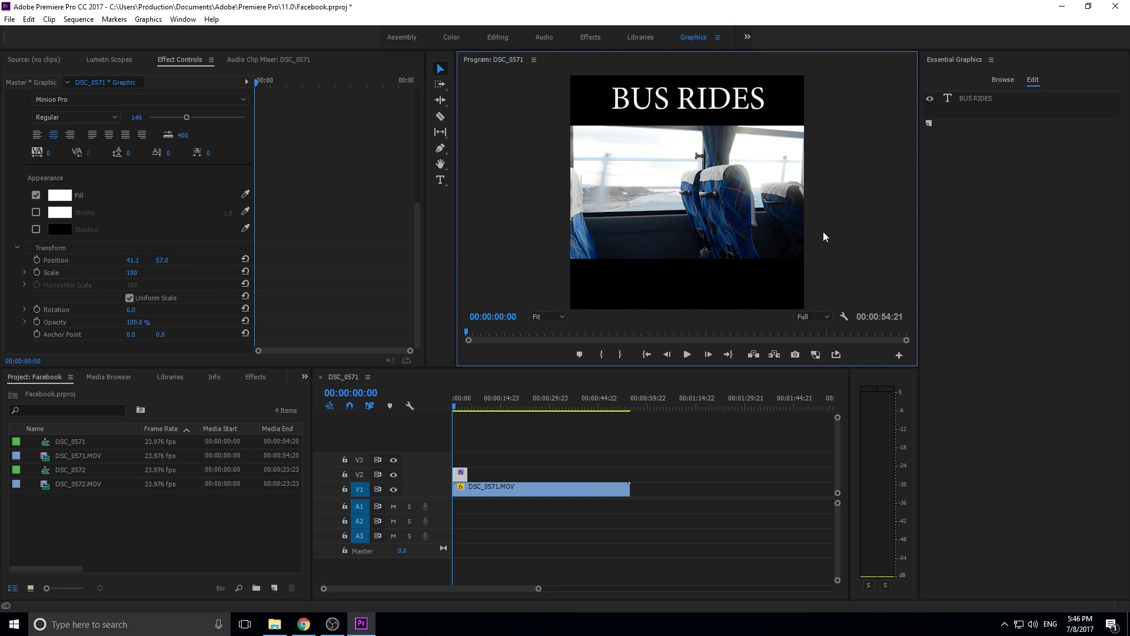
pyautogui.click(782, 186)
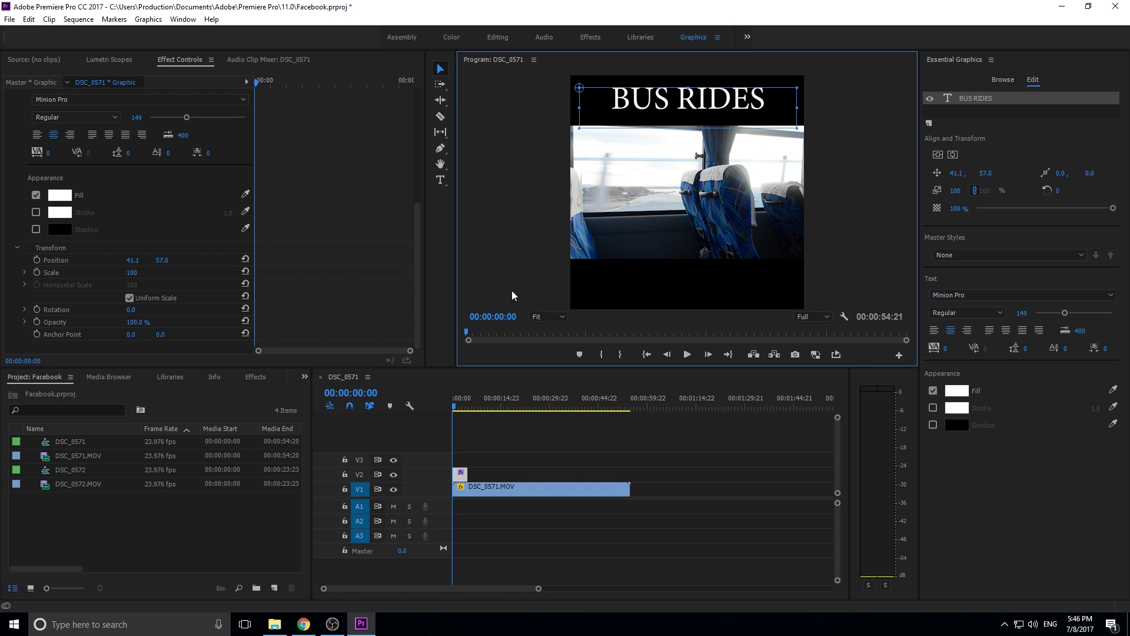
pyautogui.click(806, 228)
# Copy and paste the BUS RIDES text layer, dragging the copy into the bottom bar
pyautogui.click(977, 100)
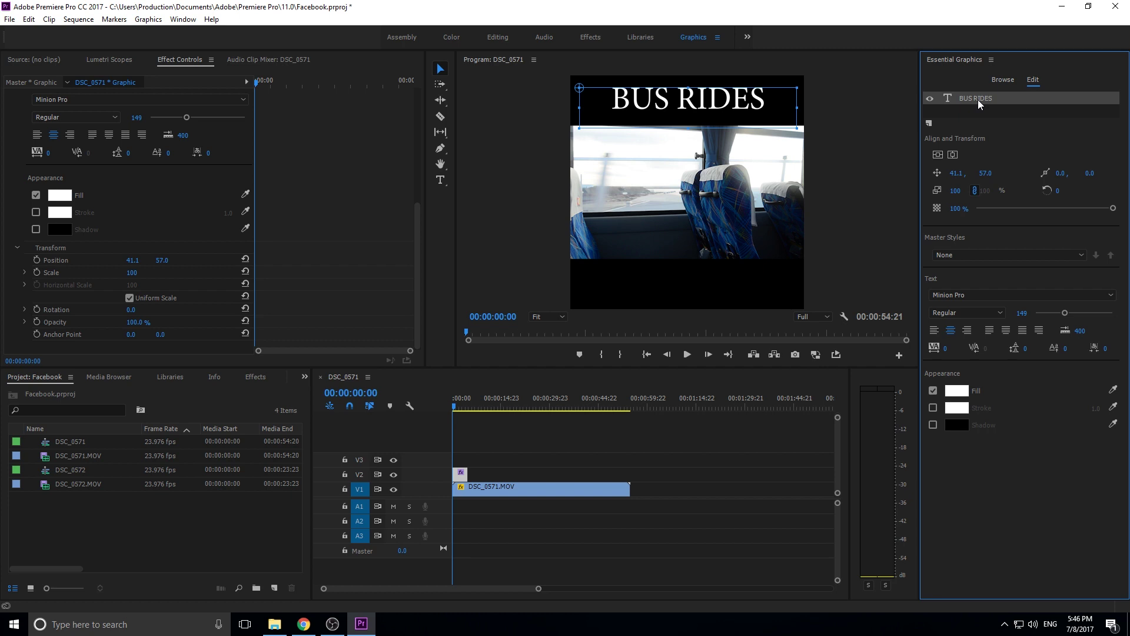
pyautogui.hotkey('ctrl', 'c')
pyautogui.hotkey('ctrl', 'v')
pyautogui.click(699, 108)
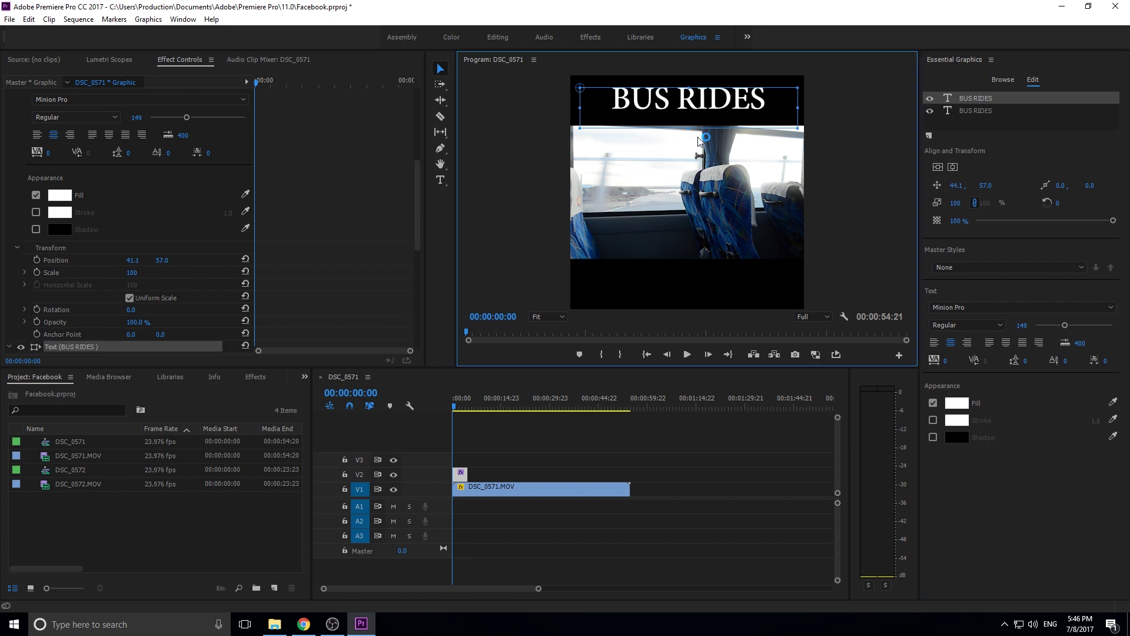
pyautogui.moveTo(698, 108); pyautogui.dragTo(686, 321)
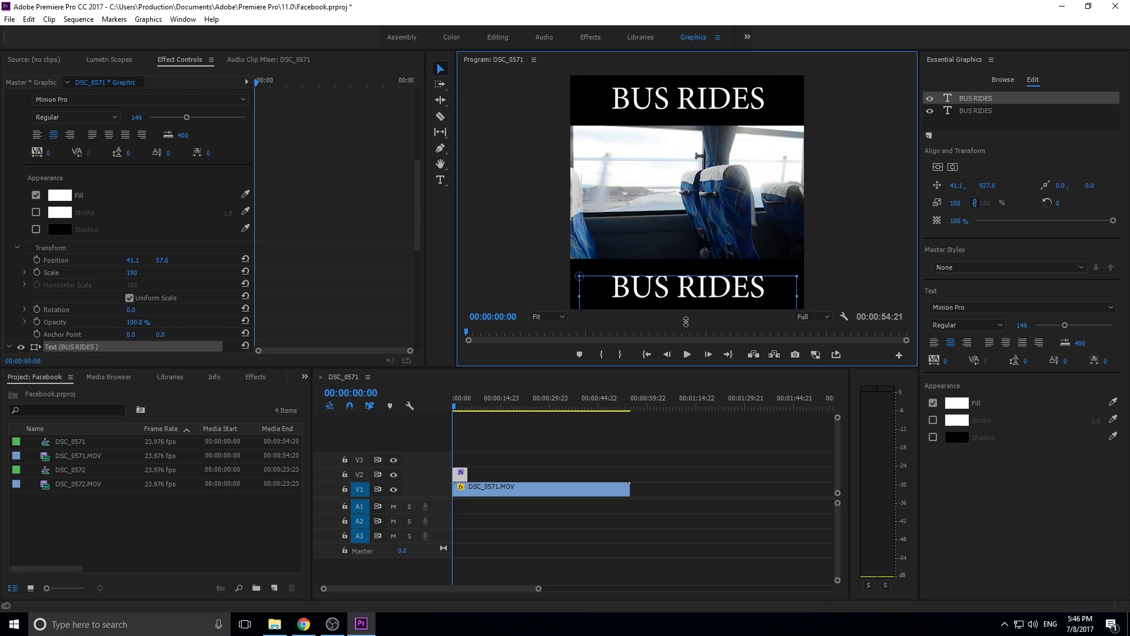
pyautogui.click(689, 288)
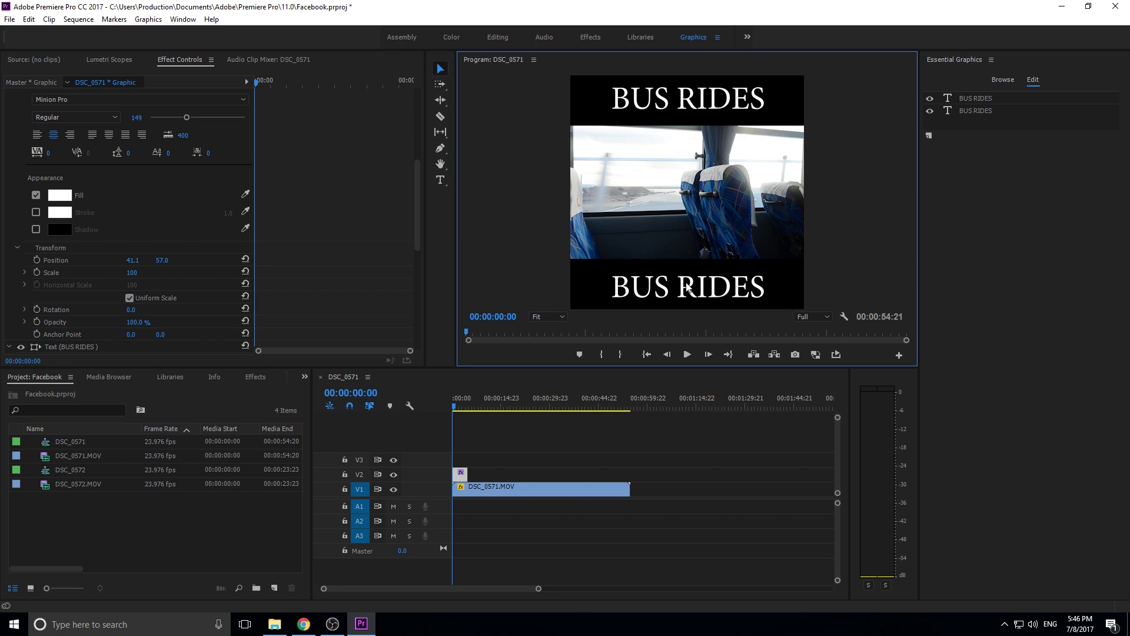
# Retype the bottom text as 'ARE FUN' and extend the title clip to DSC_0571.MOV's end
pyautogui.click(440, 180)
pyautogui.moveTo(766, 297); pyautogui.dragTo(585, 297)
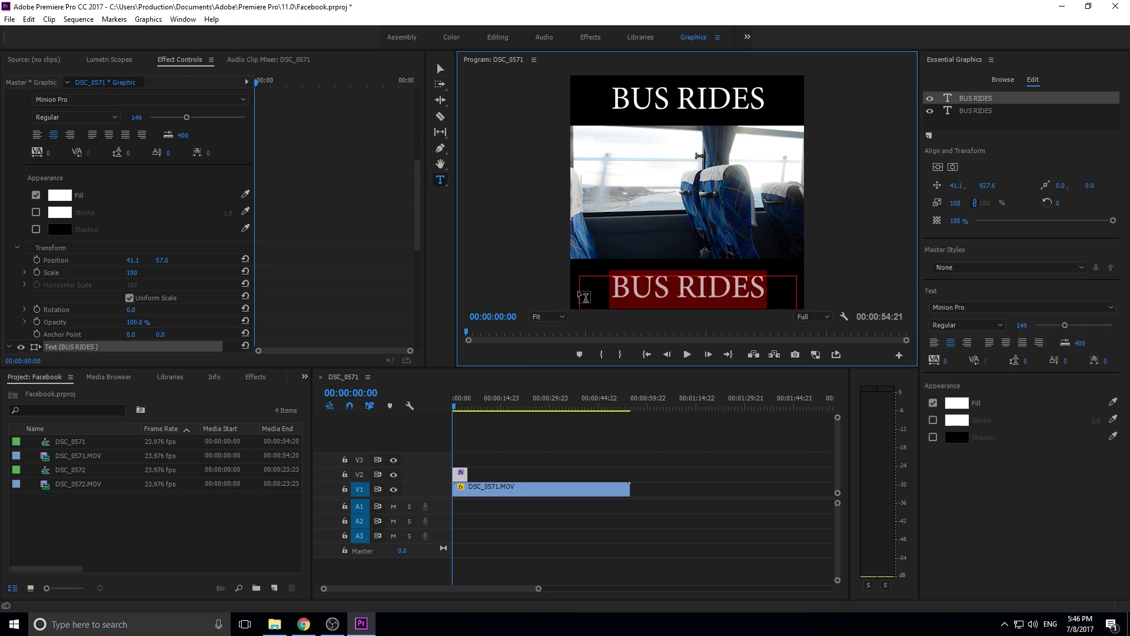
pyautogui.write('ARE FUN')
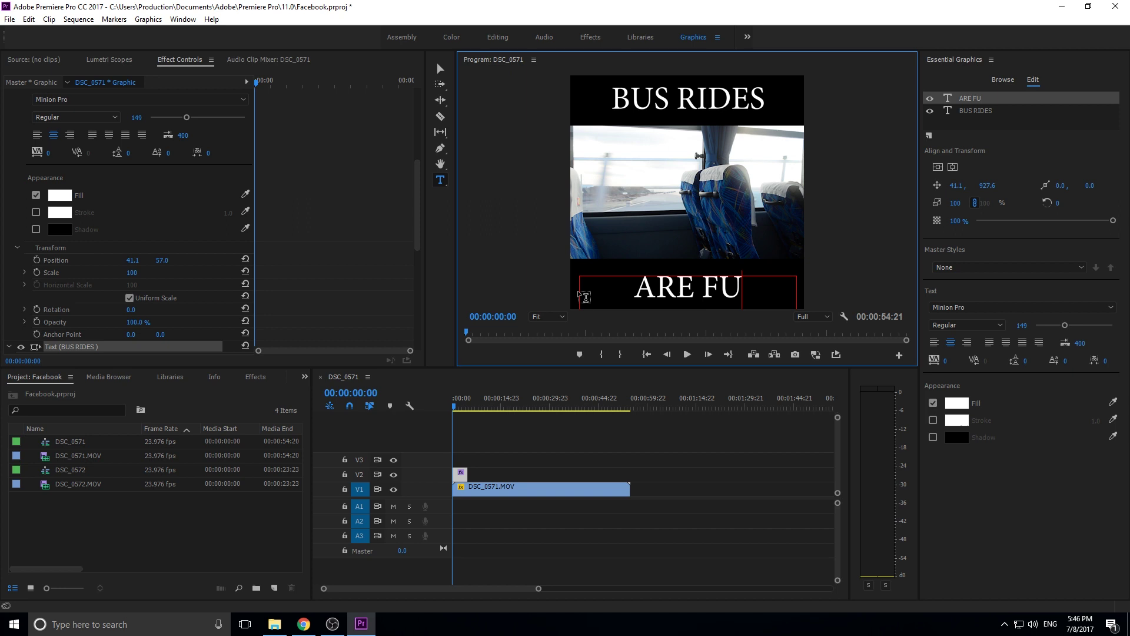
pyautogui.click(722, 466)
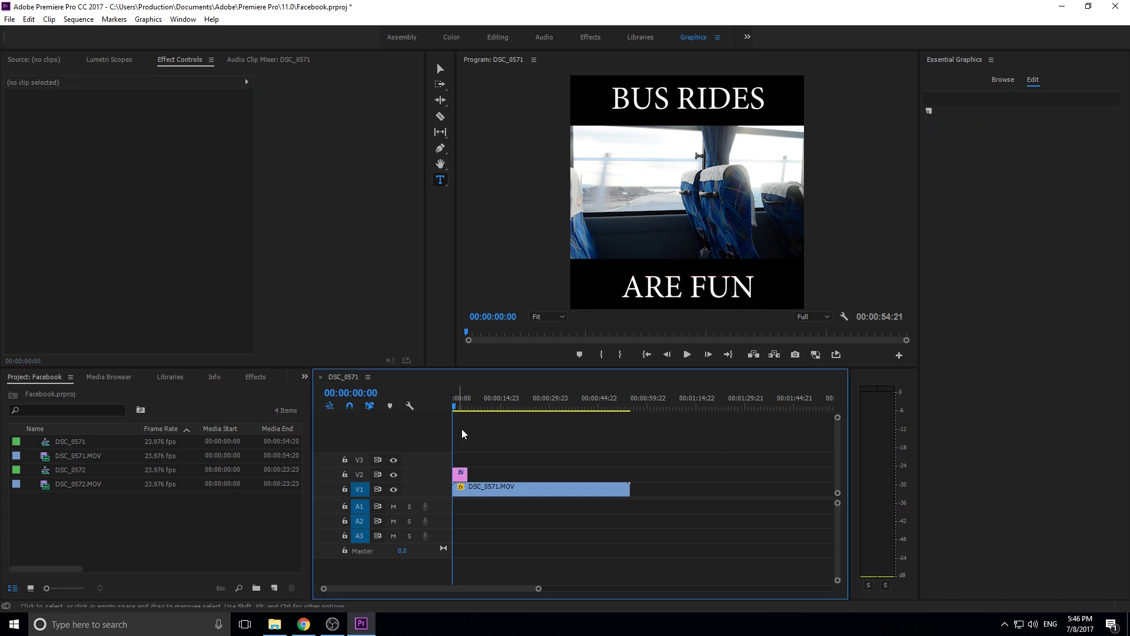
pyautogui.moveTo(468, 474); pyautogui.dragTo(630, 477)
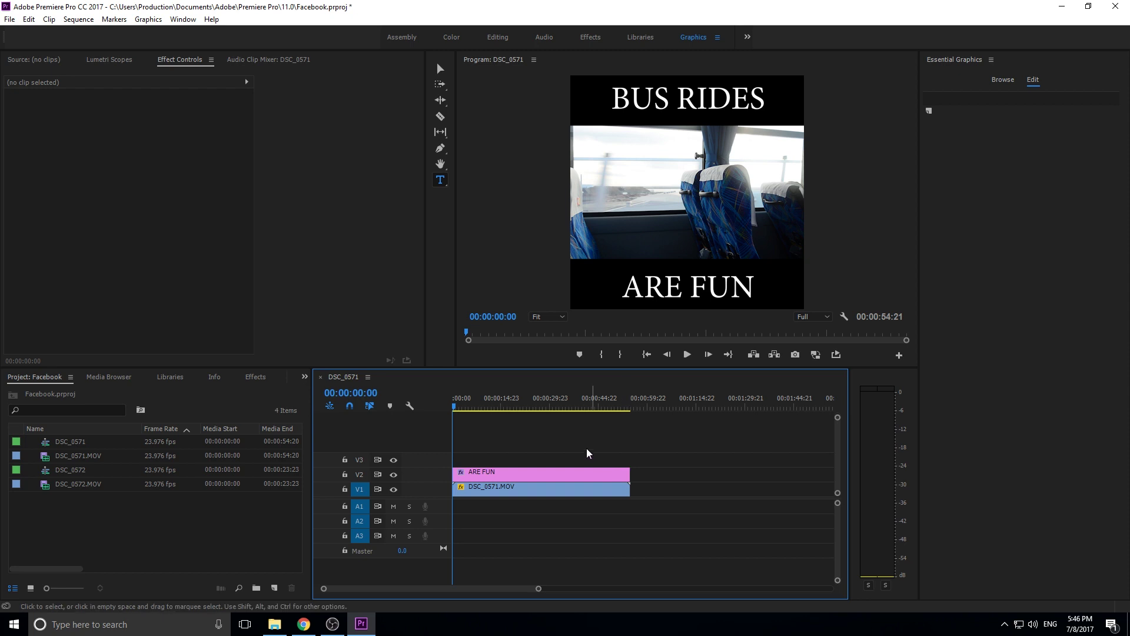
# Preview a later frame, then nudge the ARE FUN text a few pixels left
pyautogui.moveTo(475, 404); pyautogui.dragTo(515, 404)
pyautogui.click(5, 23)
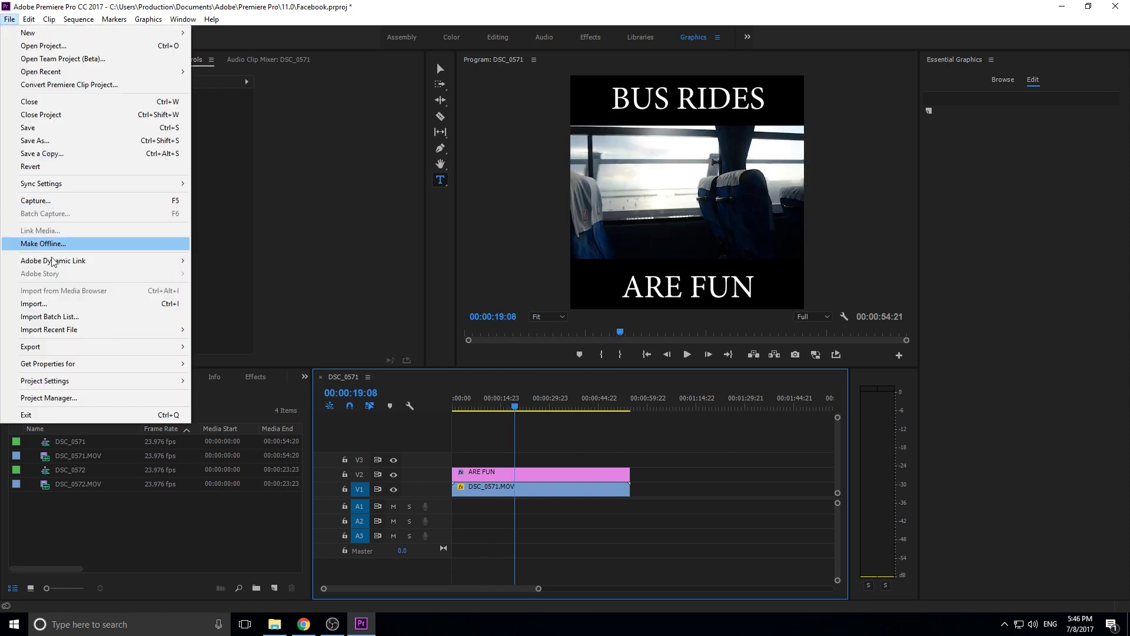
pyautogui.click(739, 581)
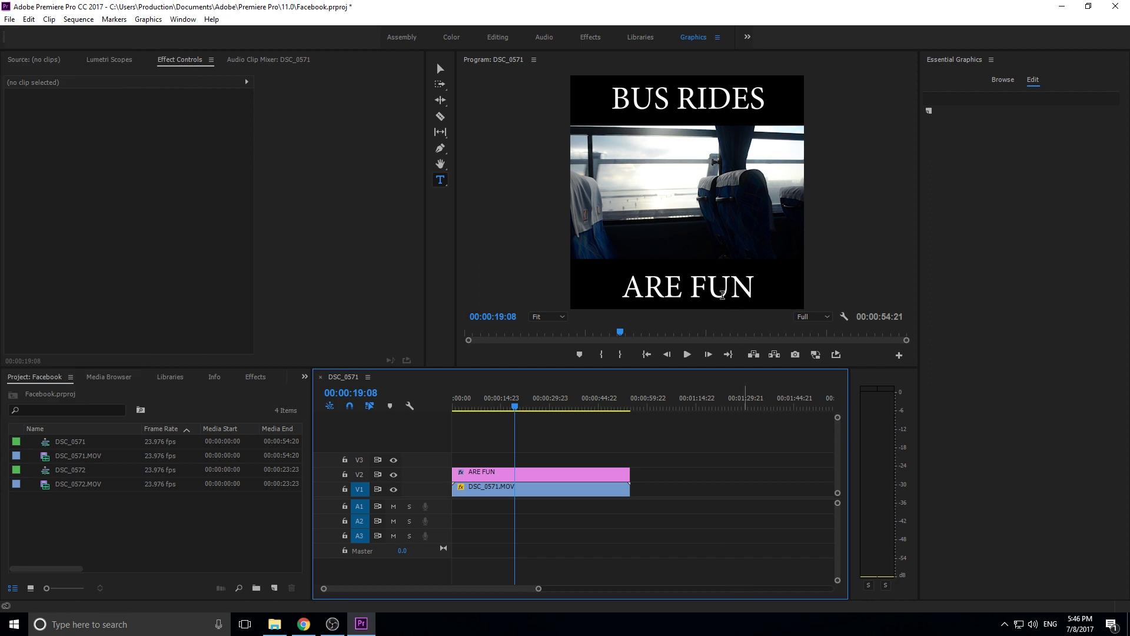
pyautogui.click(440, 69)
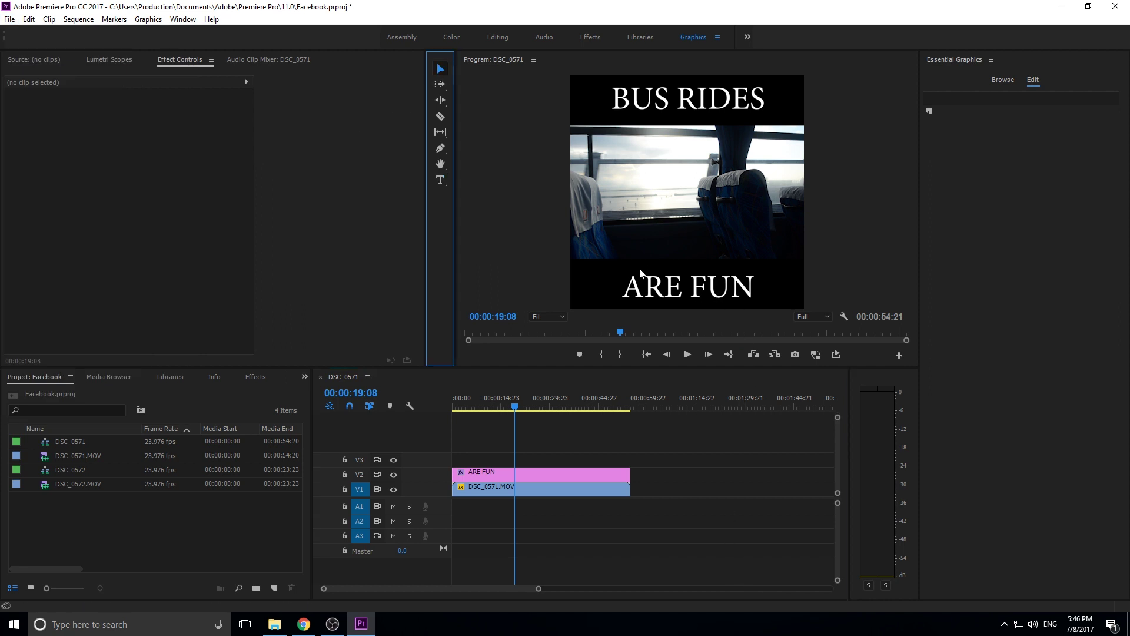
pyautogui.click(663, 293)
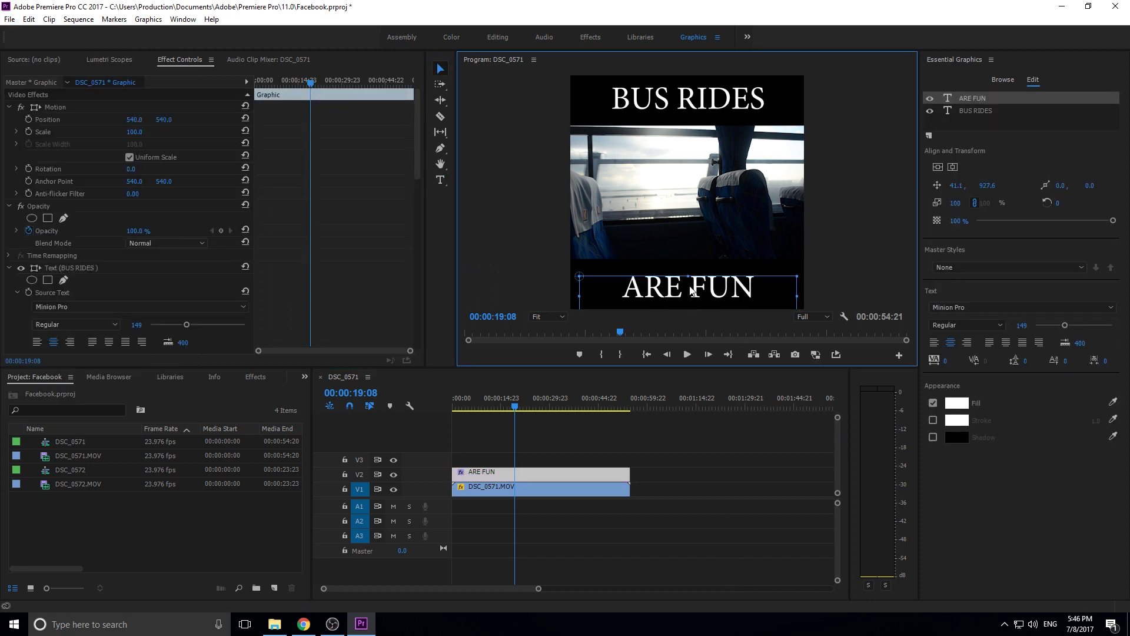
pyautogui.moveTo(692, 290); pyautogui.dragTo(687, 288)
pyautogui.click(688, 448)
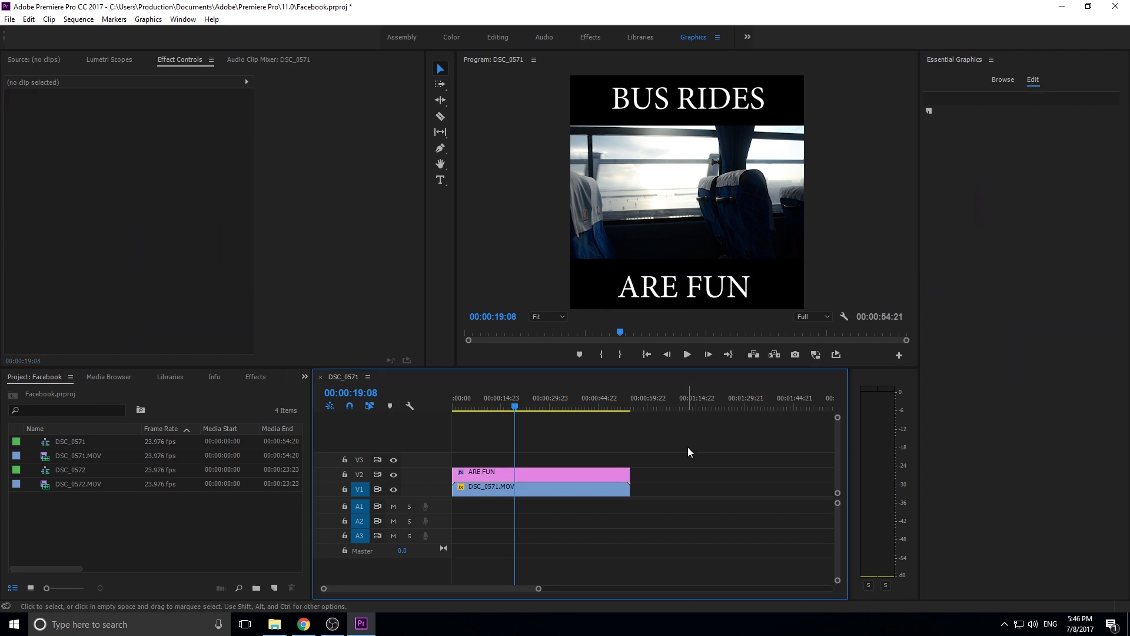